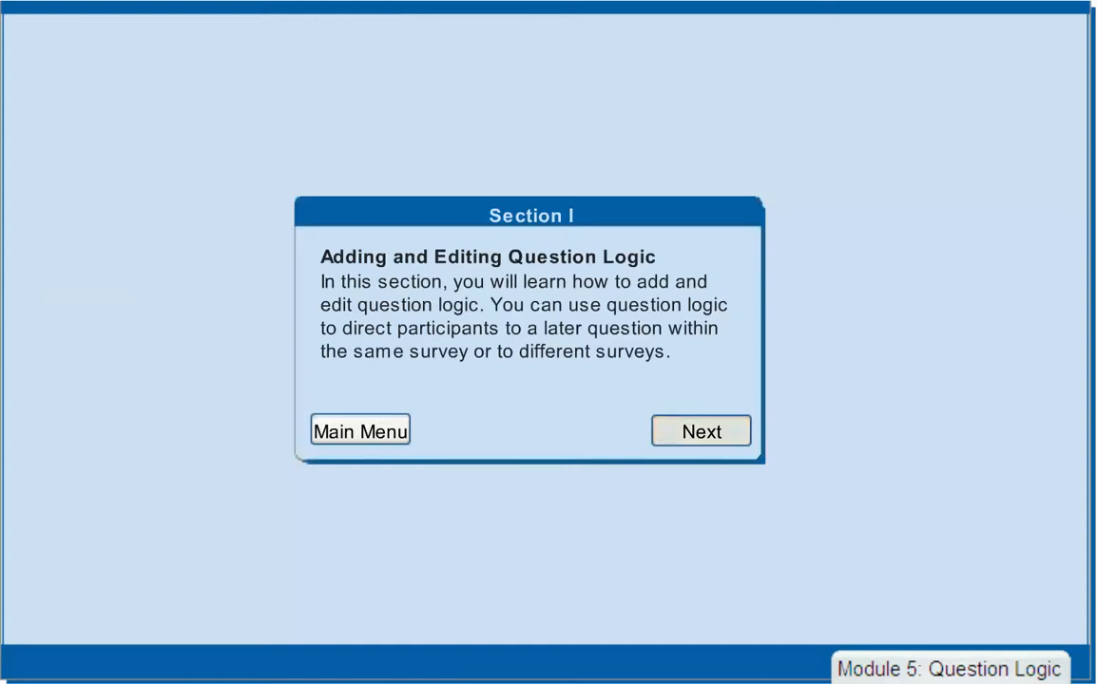
- Add logic to question 3, "Do you have any children?", sending the Yes answer to question 4 about number of children in Sample Survey 2
{"action": "left_click", "coordinate": [701, 431]}
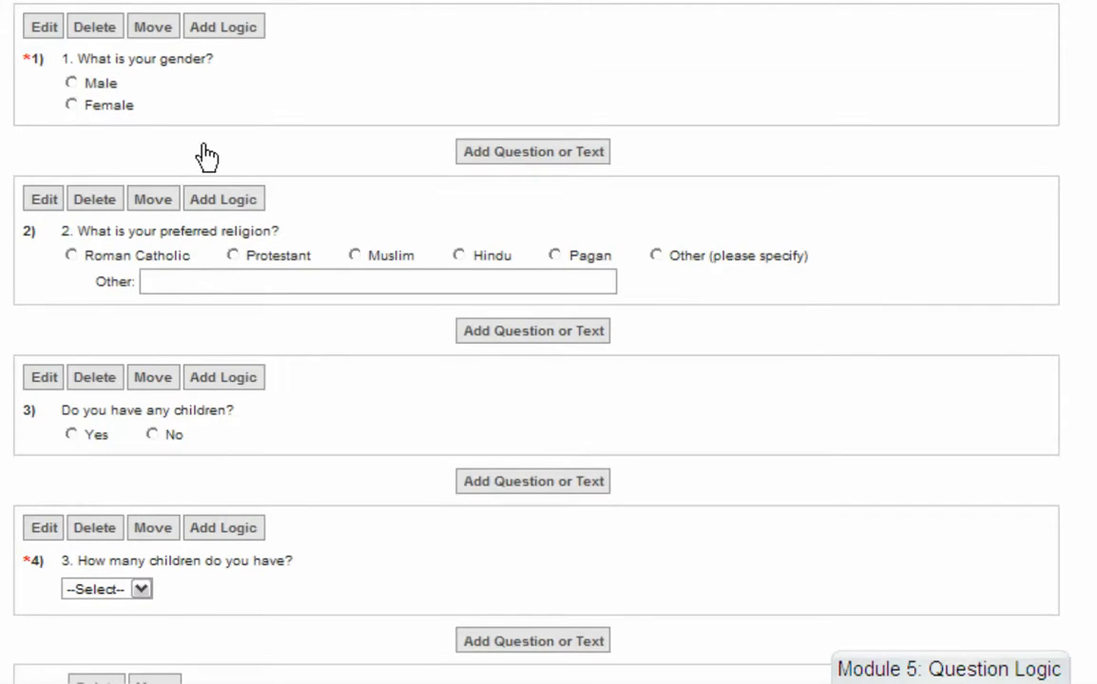
{"action": "left_click", "coordinate": [243, 385]}
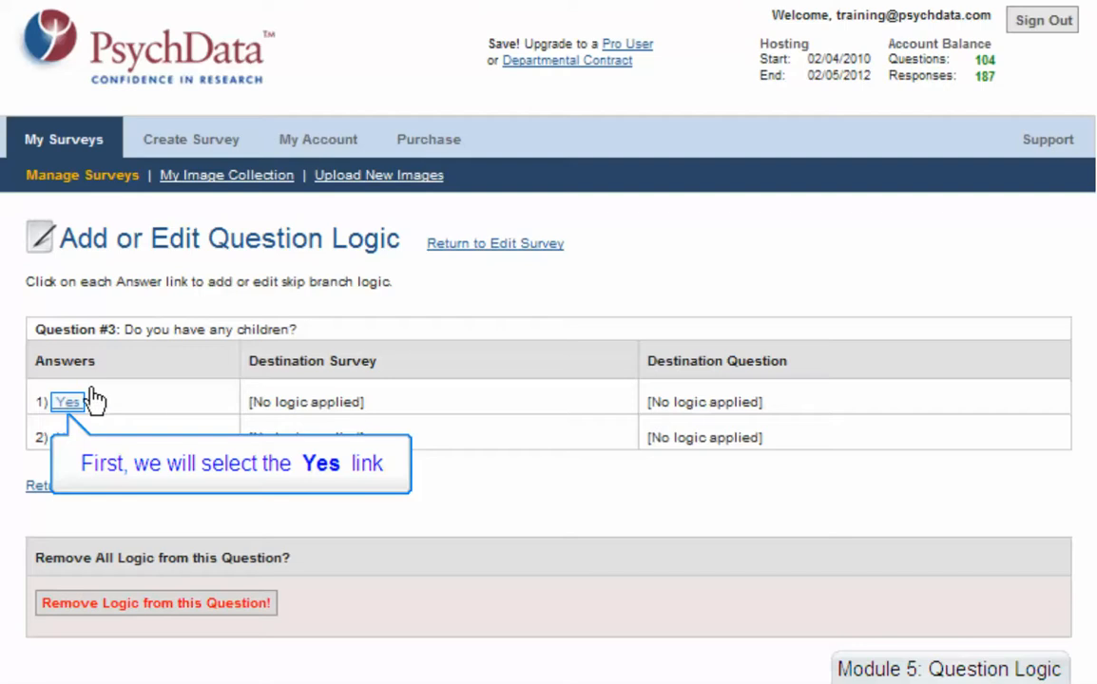
{"action": "left_click", "coordinate": [64, 404]}
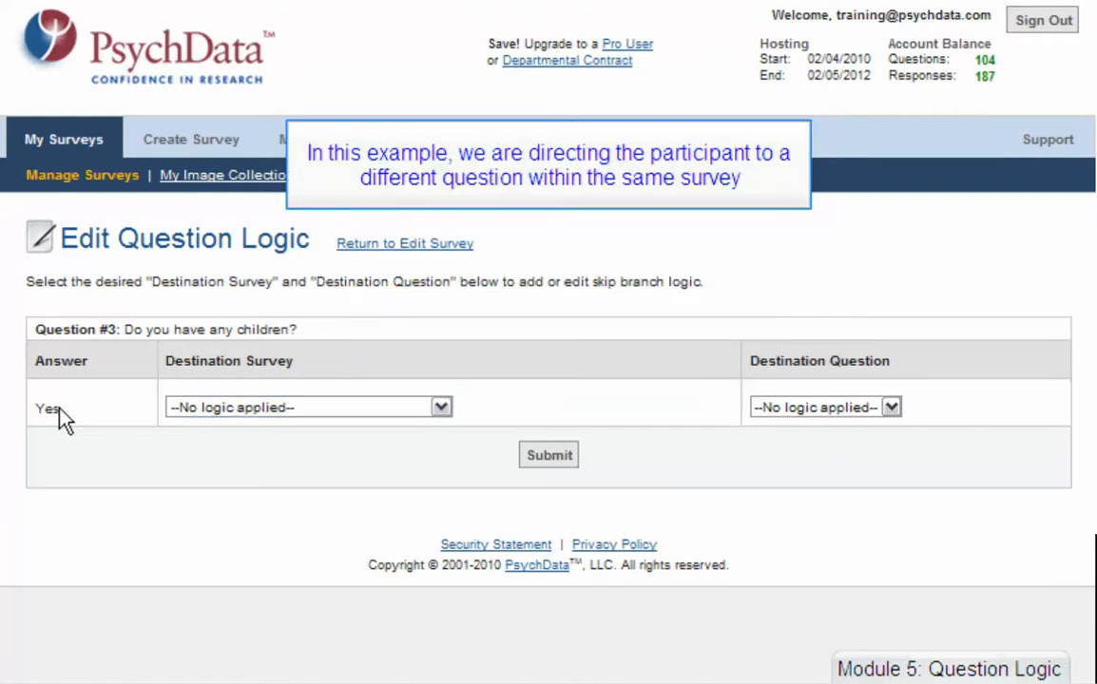
{"action": "left_click", "coordinate": [443, 411]}
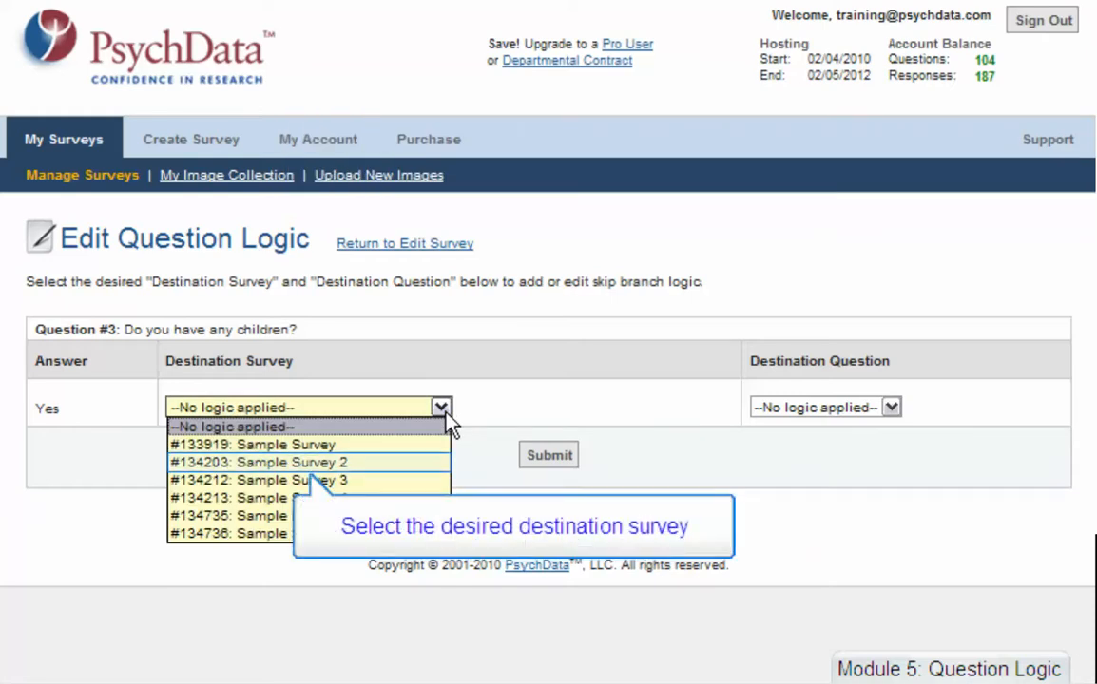
{"action": "left_click", "coordinate": [430, 465]}
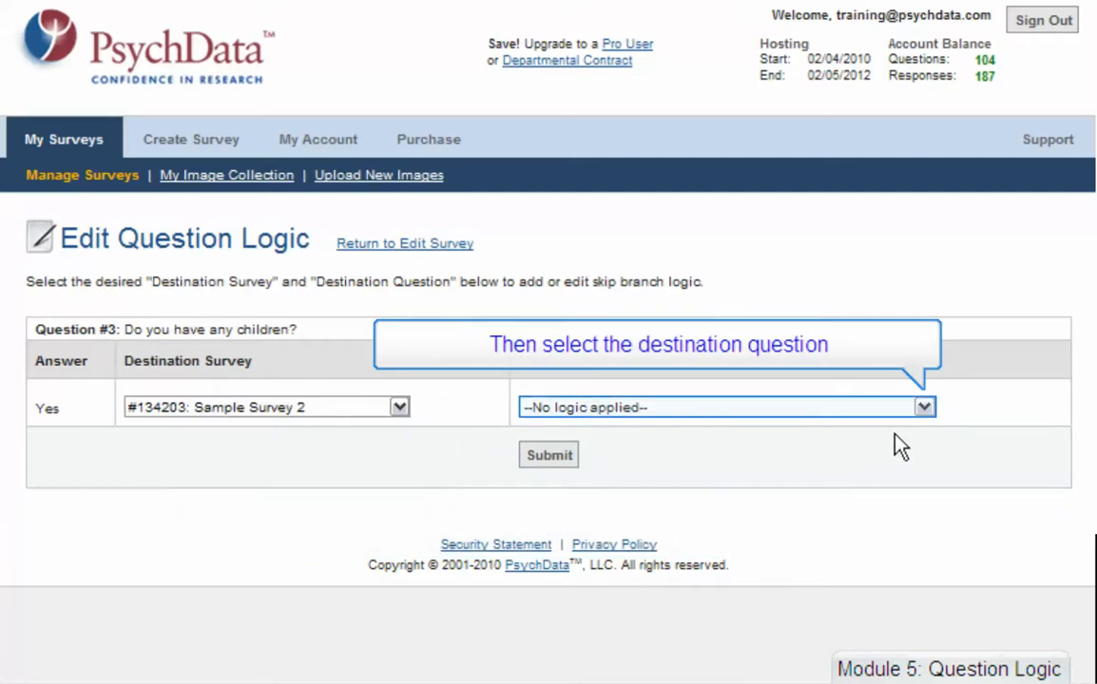
{"action": "left_click", "coordinate": [924, 408]}
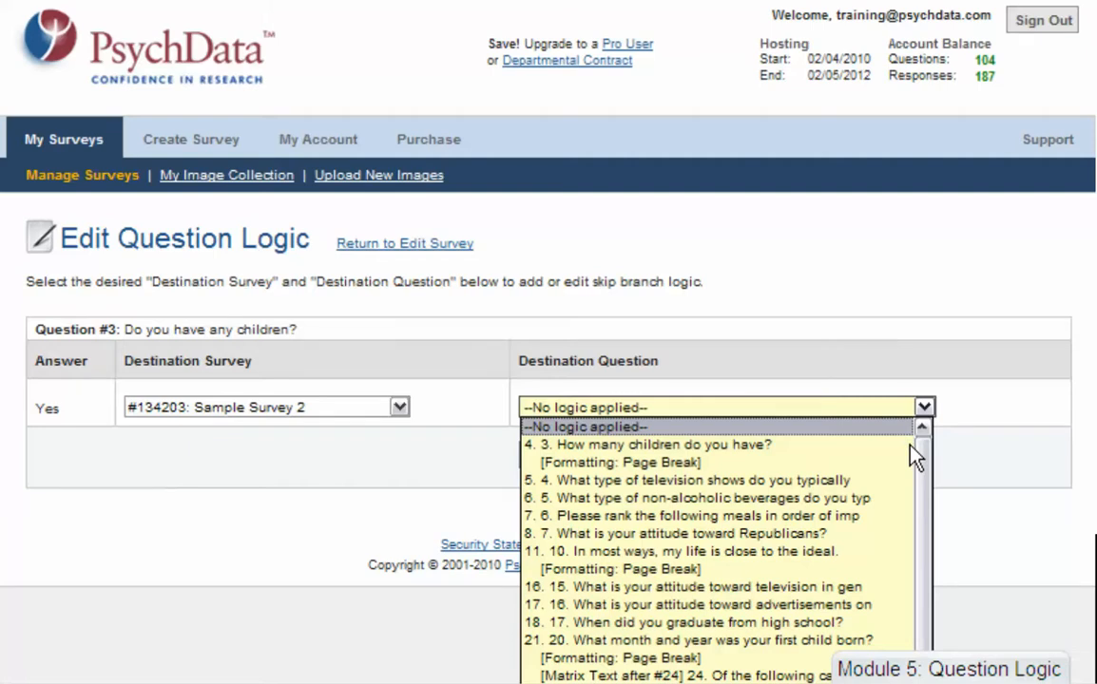
{"action": "left_click", "coordinate": [908, 445]}
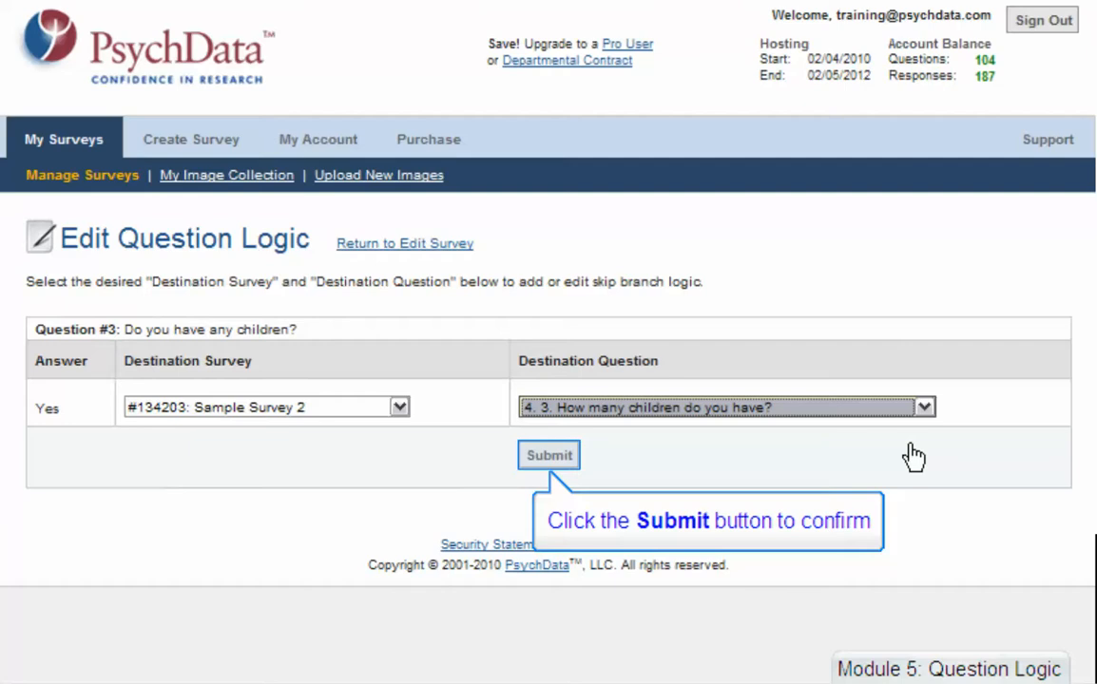
{"action": "left_click", "coordinate": [542, 457]}
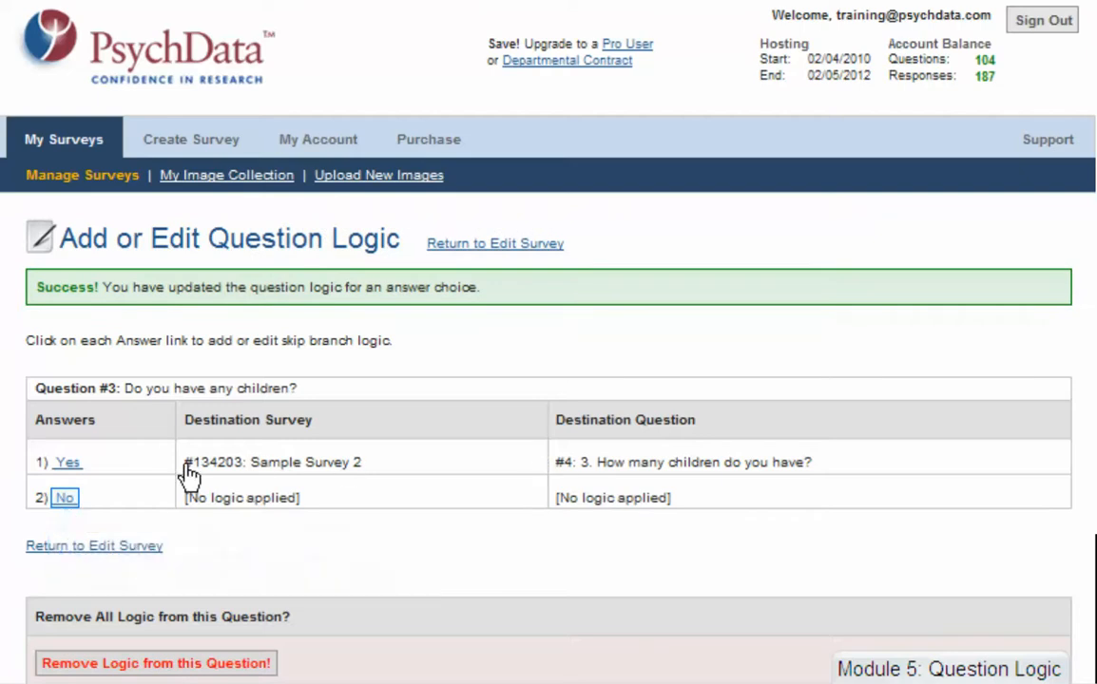
- Send the No answer to question 5 about television shows in Sample Survey 2, and return to editing the survey
{"action": "left_click", "coordinate": [65, 499]}
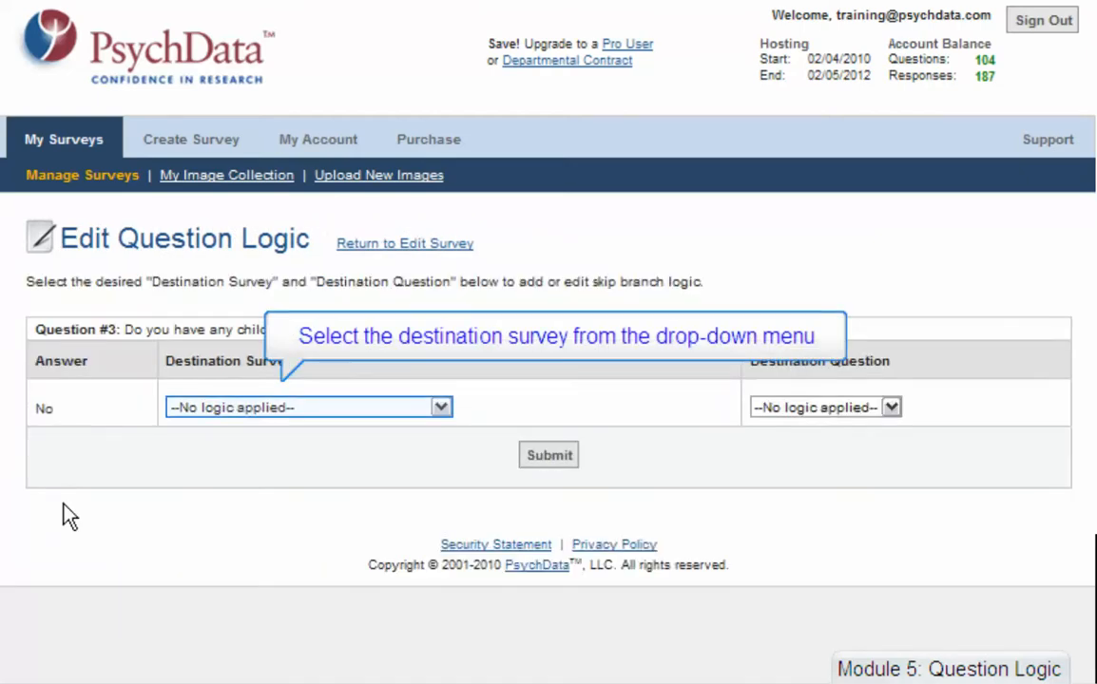
{"action": "left_click", "coordinate": [441, 407]}
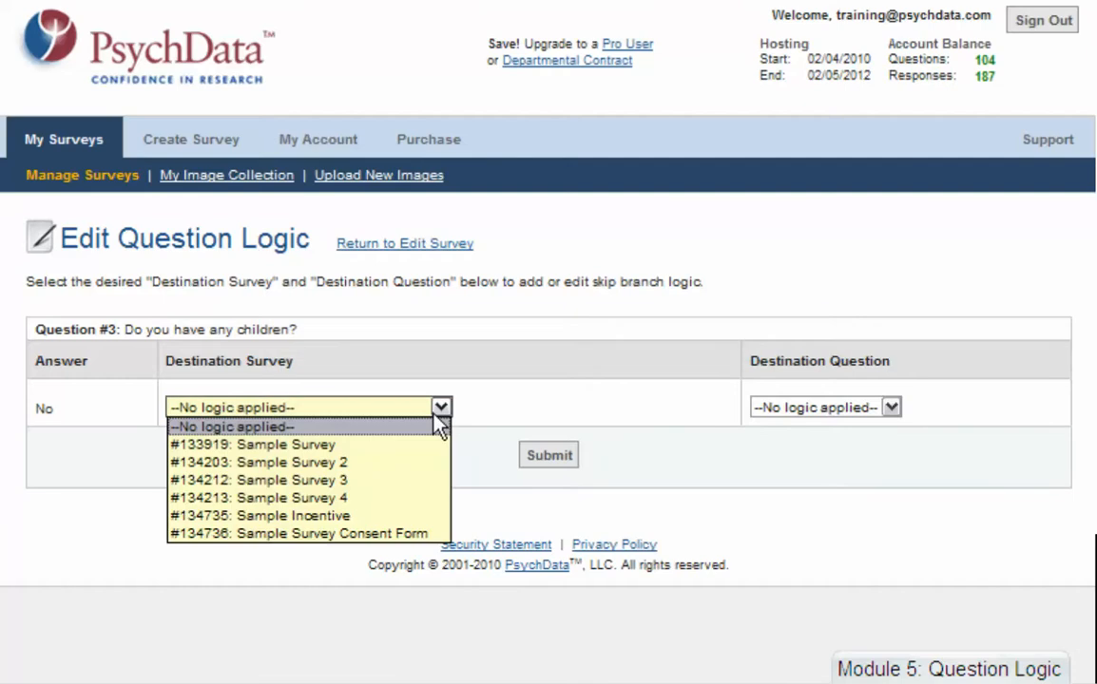
{"action": "left_click", "coordinate": [427, 464]}
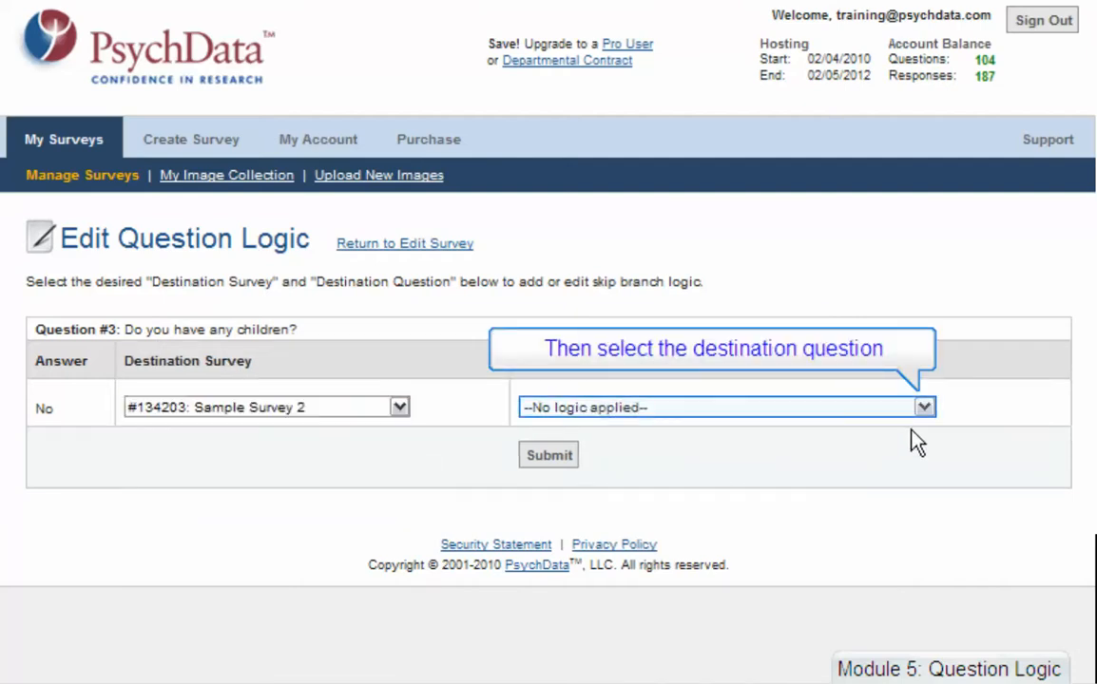
{"action": "left_click", "coordinate": [926, 409]}
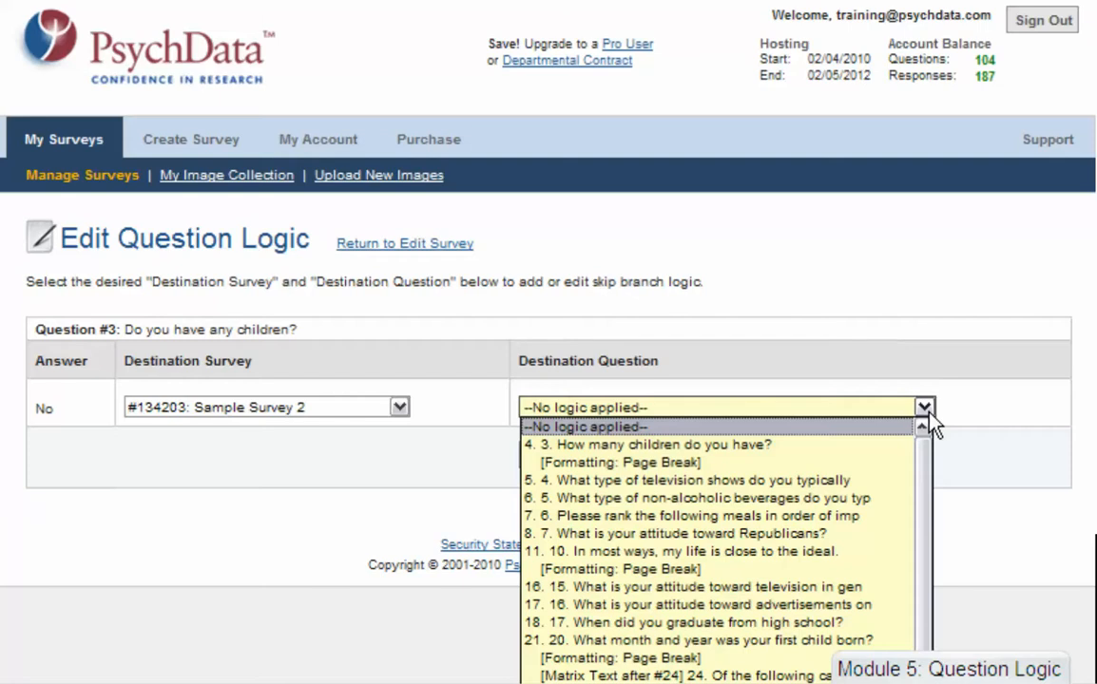
{"action": "left_click", "coordinate": [902, 480]}
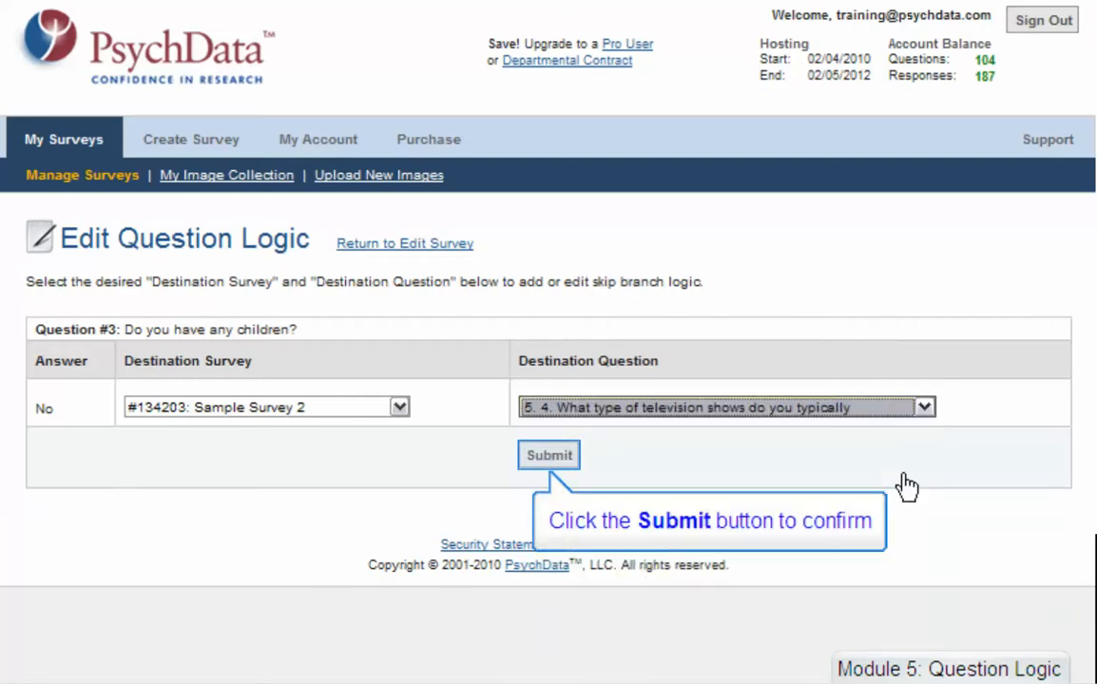
{"action": "left_click", "coordinate": [546, 457]}
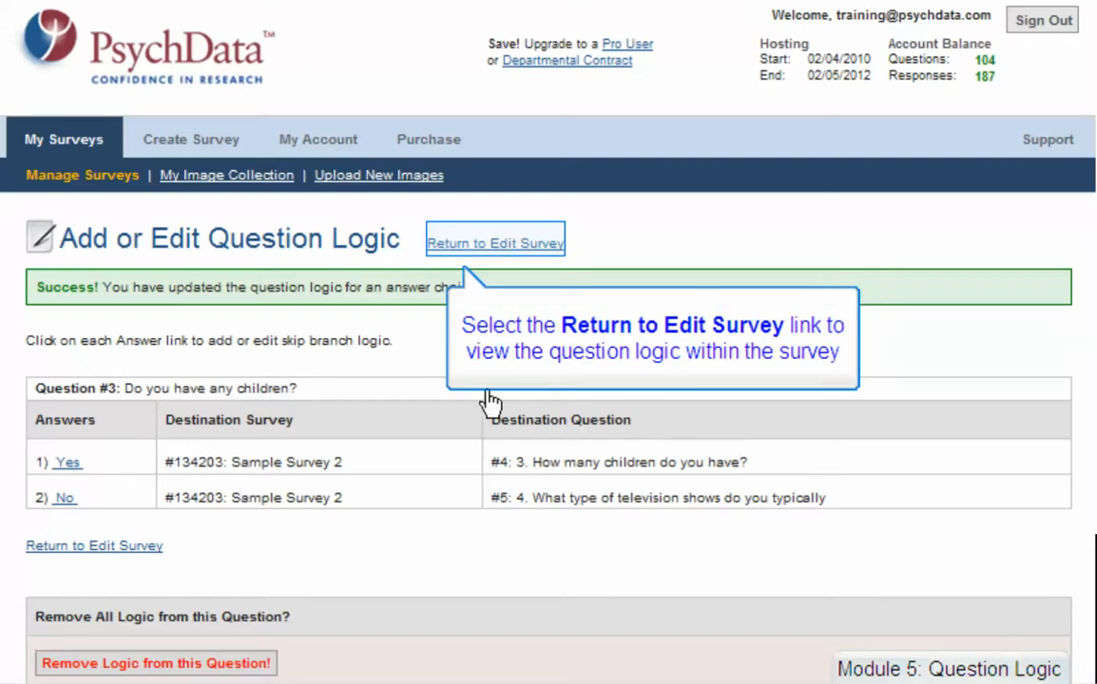
{"action": "left_click", "coordinate": [473, 244]}
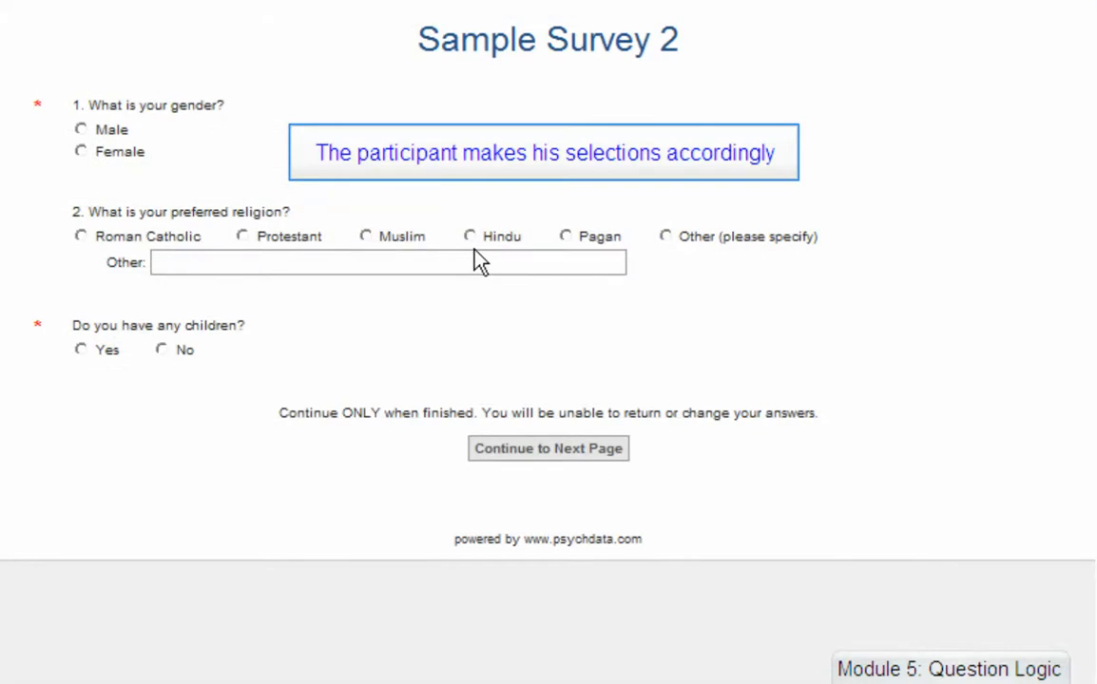
- Answer Sample Survey 2 as a male Protestant participant with no children, and continue to the following page
{"action": "left_click", "coordinate": [81, 130]}
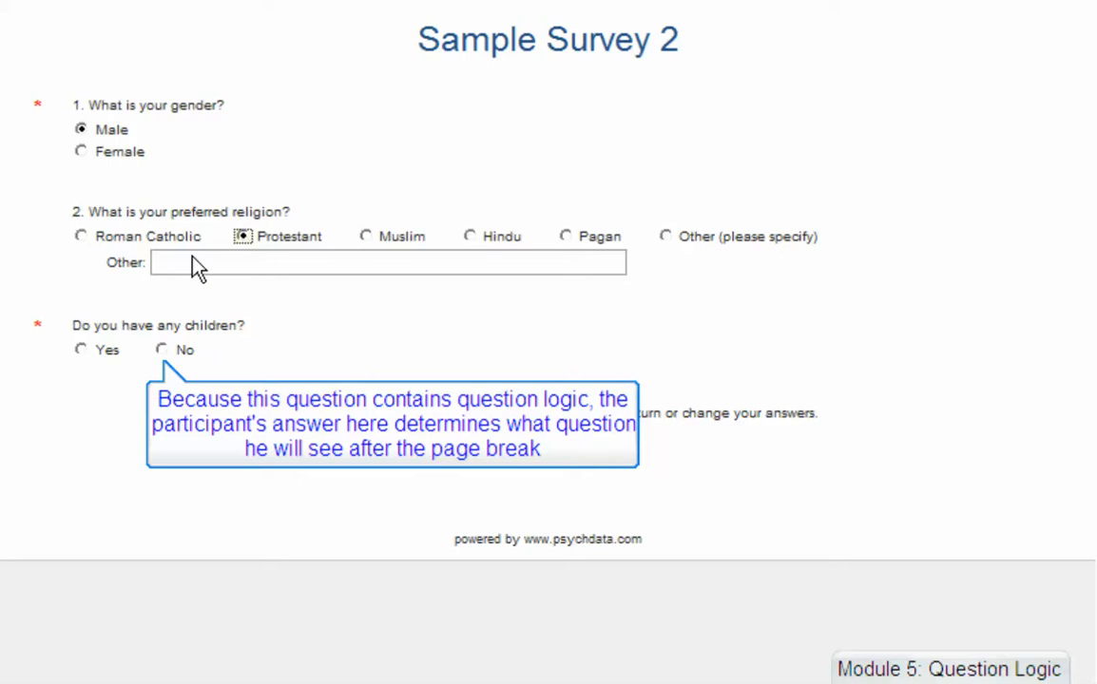
{"action": "left_click", "coordinate": [162, 351]}
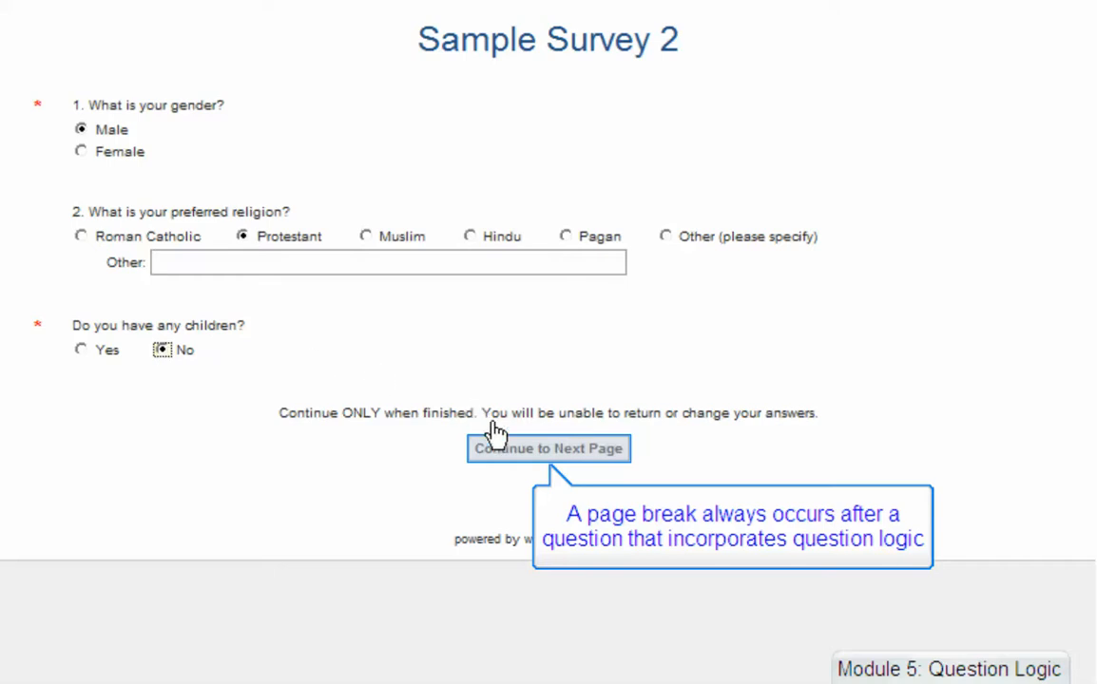
{"action": "left_click", "coordinate": [506, 466]}
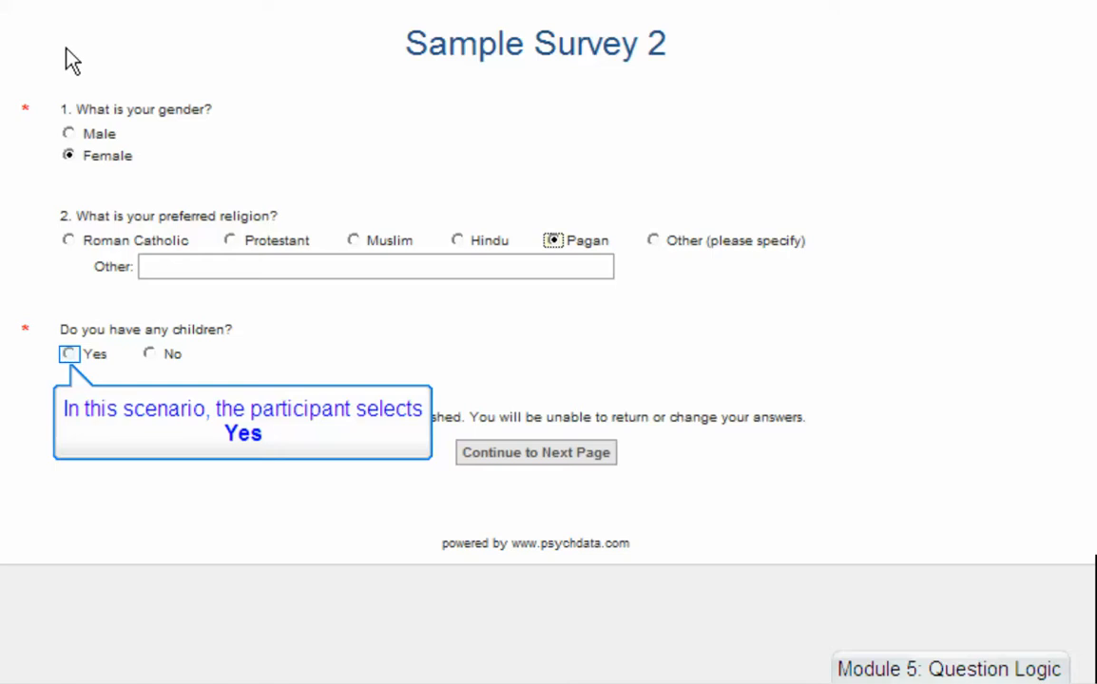
- Answer Yes to having children for the female participant, continue, and submit an answer to how many children she has
{"action": "left_click", "coordinate": [70, 354]}
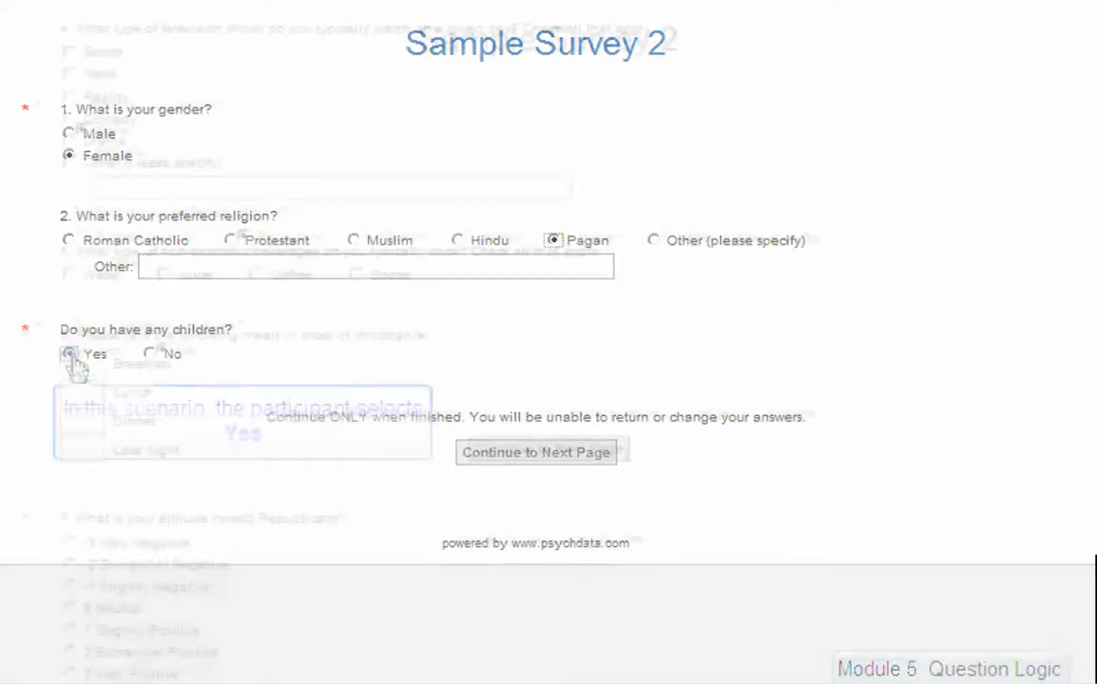
{"action": "left_click", "coordinate": [513, 458]}
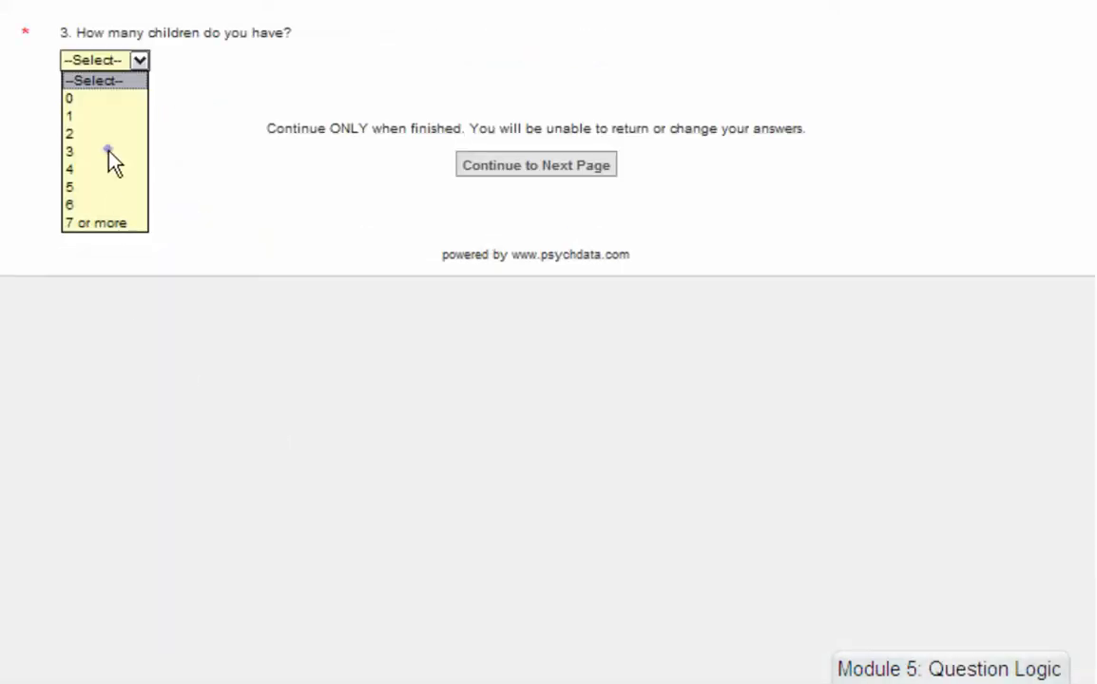
{"action": "left_click", "coordinate": [108, 150]}
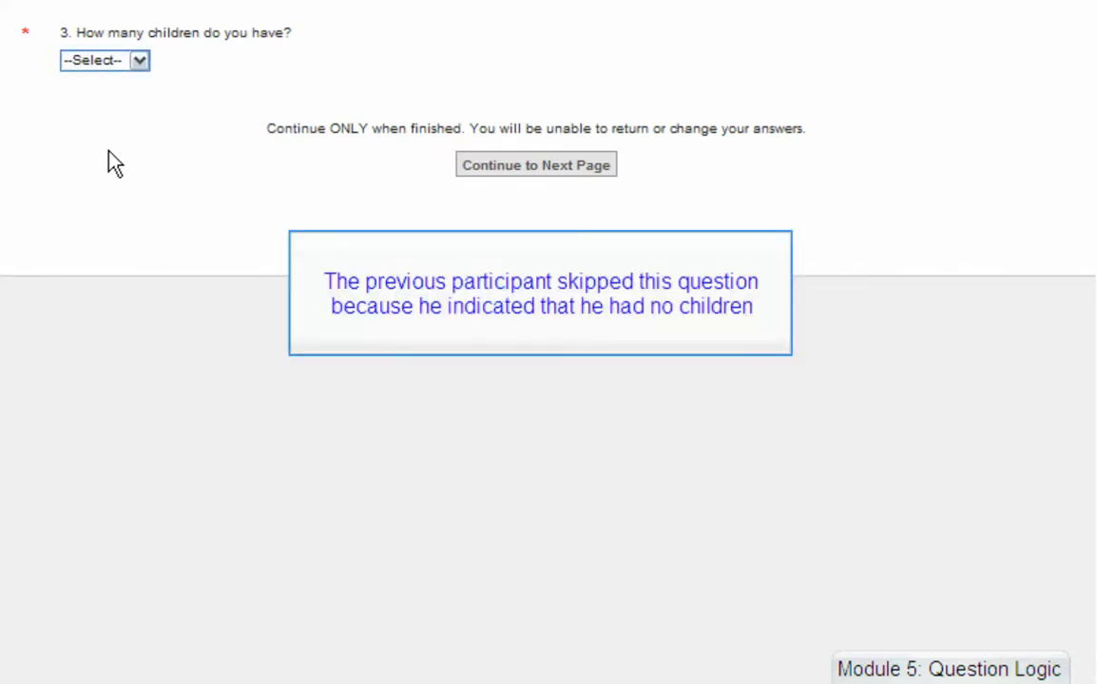
{"action": "left_click", "coordinate": [142, 65]}
{"action": "left_click", "coordinate": [552, 167]}
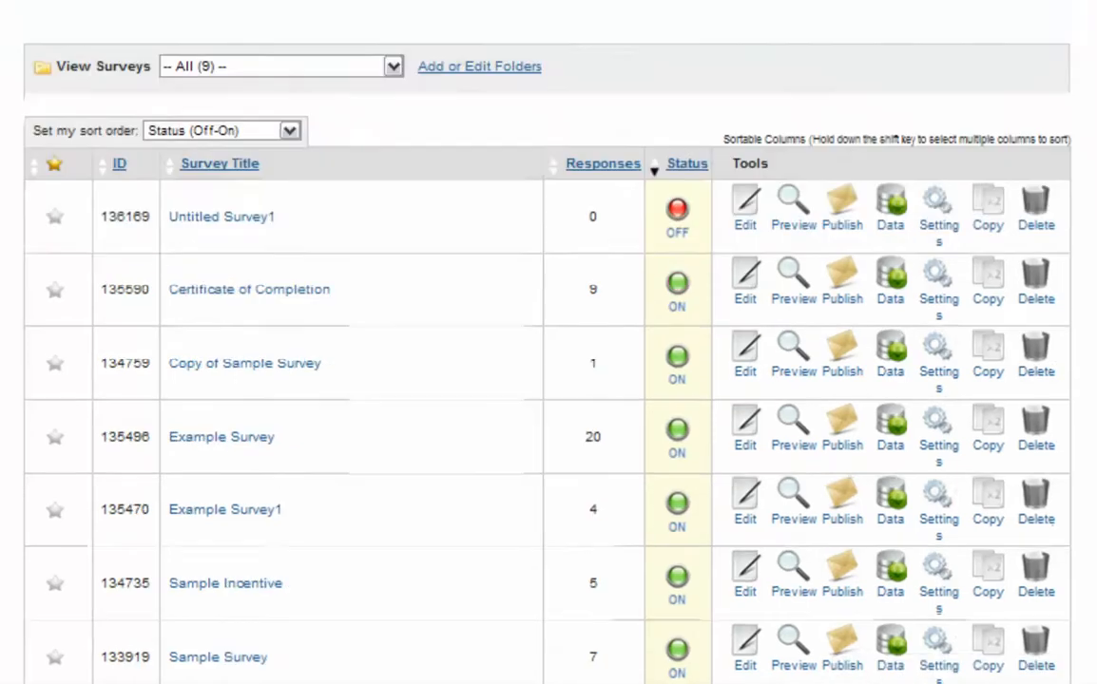
- In Sample Survey, add logic to question 3 on gender sending the Male answer to question 8, "What is your attitude toward Republicans?", in the same survey
{"action": "left_click", "coordinate": [236, 665]}
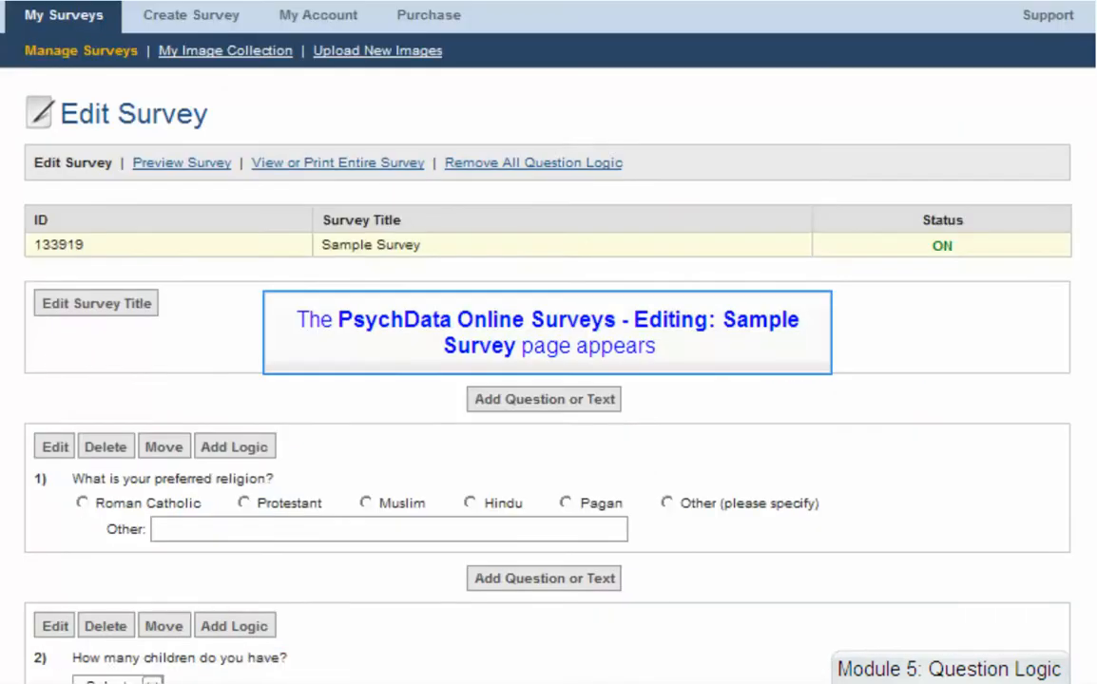
{"action": "scroll", "coordinate": [237, 671], "scroll_direction": "down", "scroll_amount": 7}
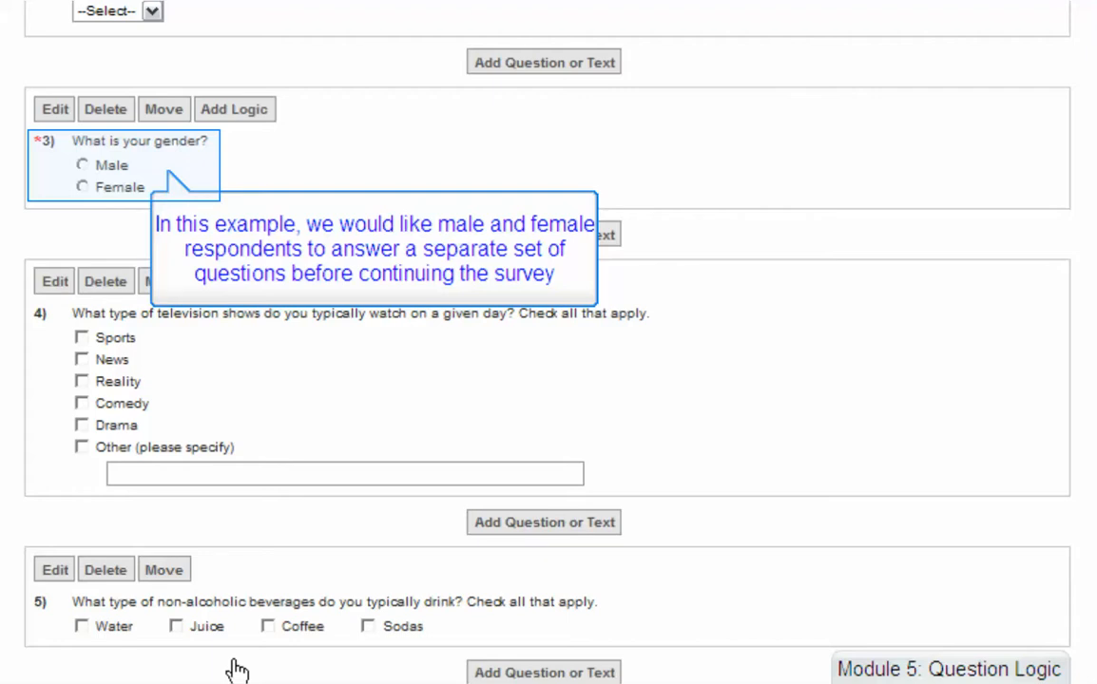
{"action": "left_click", "coordinate": [247, 112]}
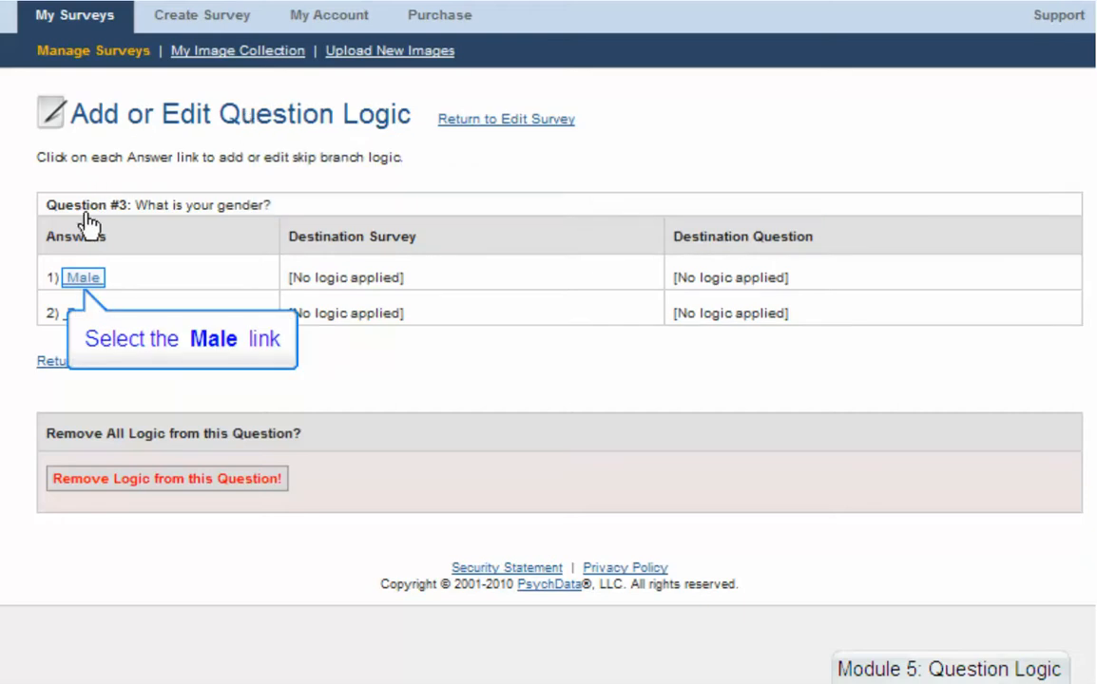
{"action": "left_click", "coordinate": [83, 278]}
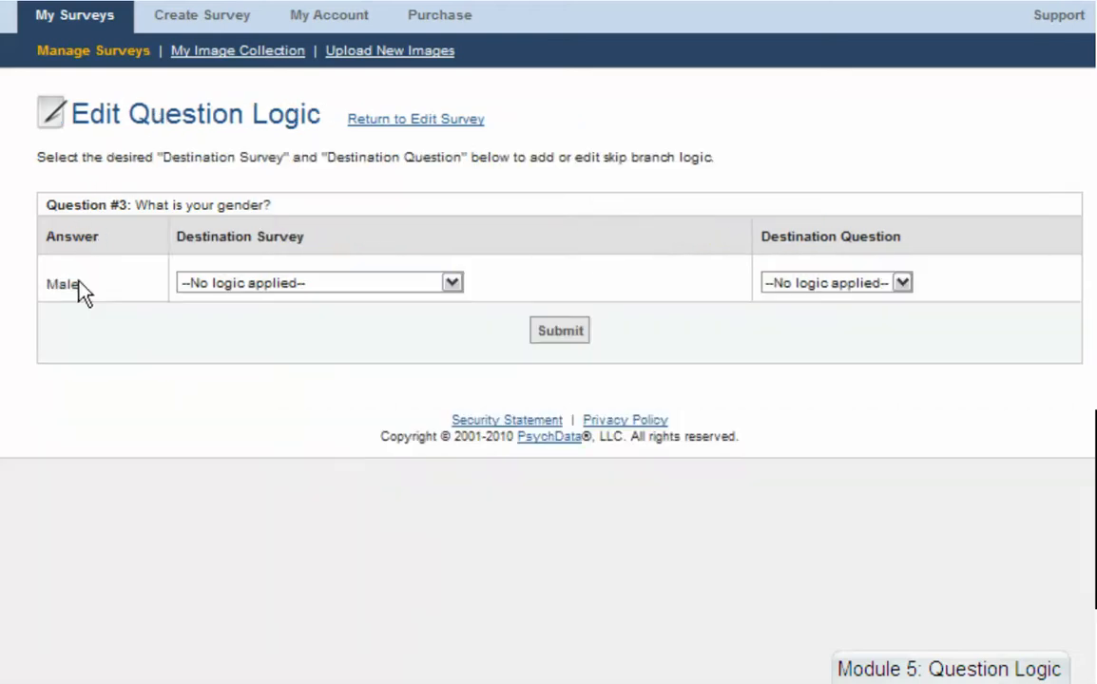
{"action": "left_click", "coordinate": [450, 284]}
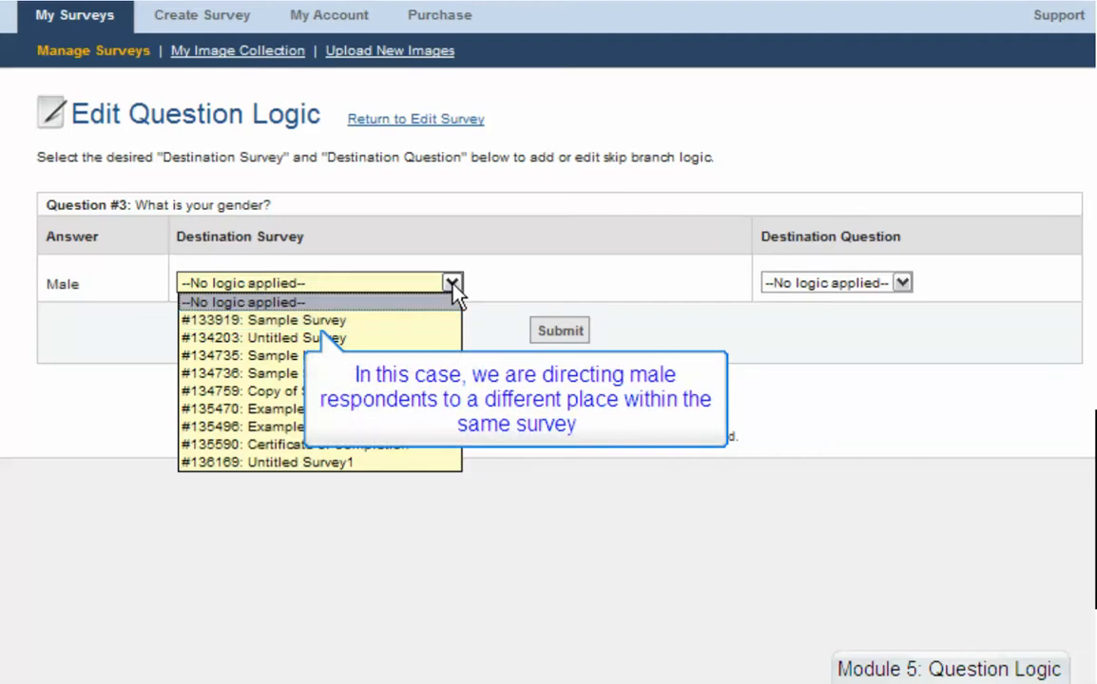
{"action": "left_click", "coordinate": [419, 320]}
{"action": "left_click", "coordinate": [936, 284]}
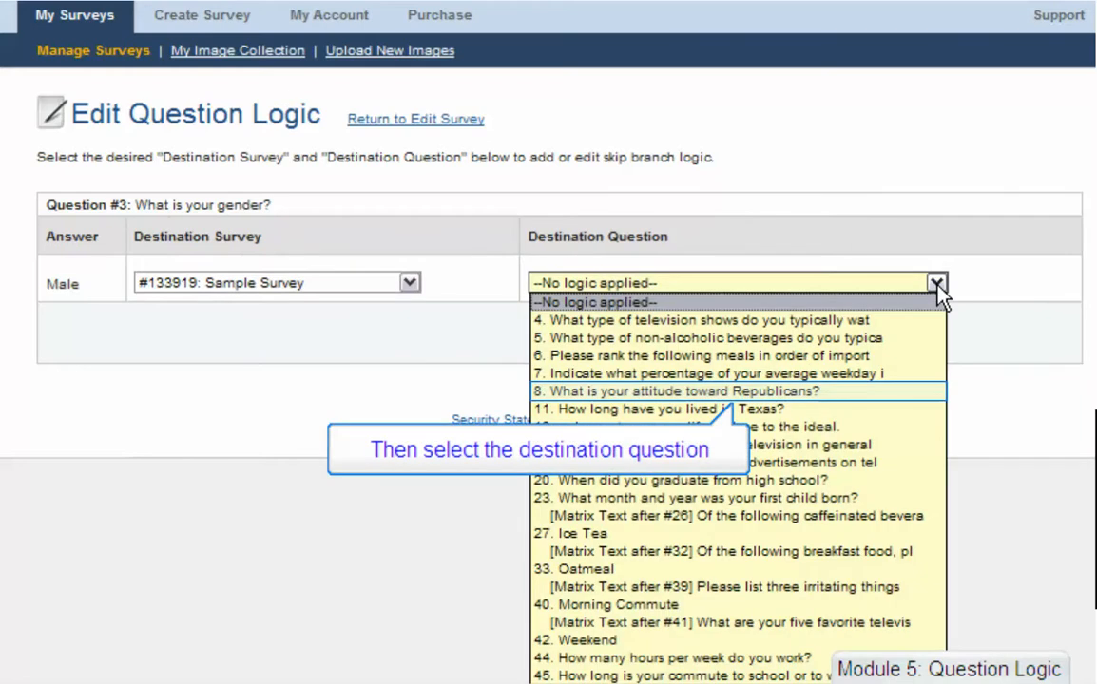
{"action": "left_click", "coordinate": [885, 390]}
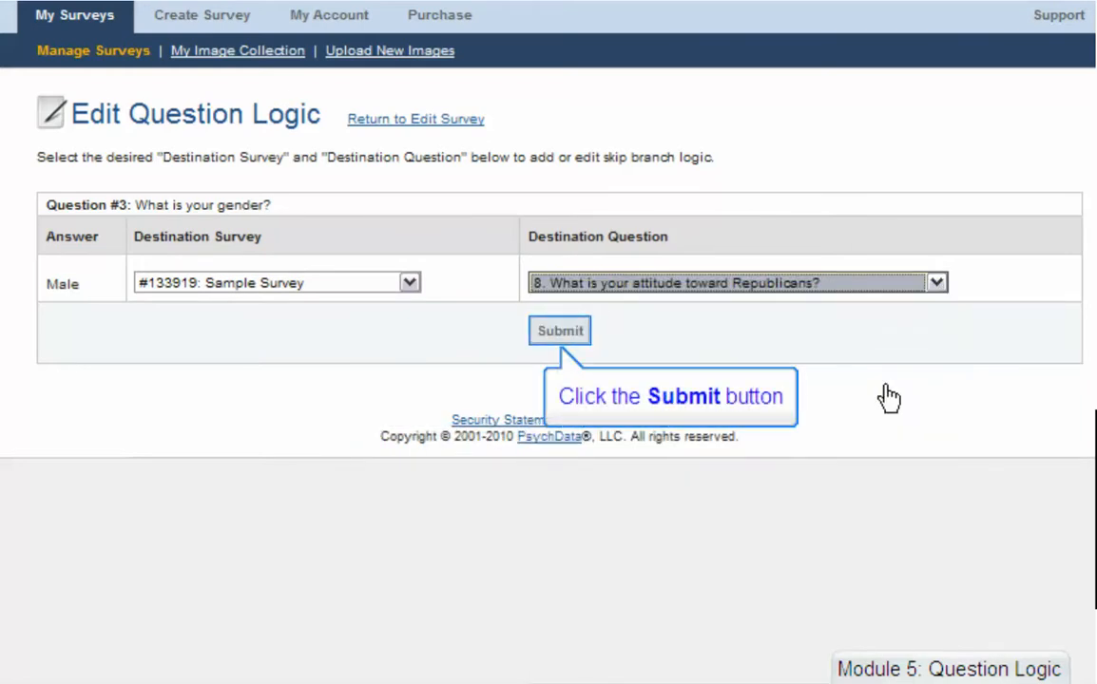
{"action": "left_click", "coordinate": [555, 335]}
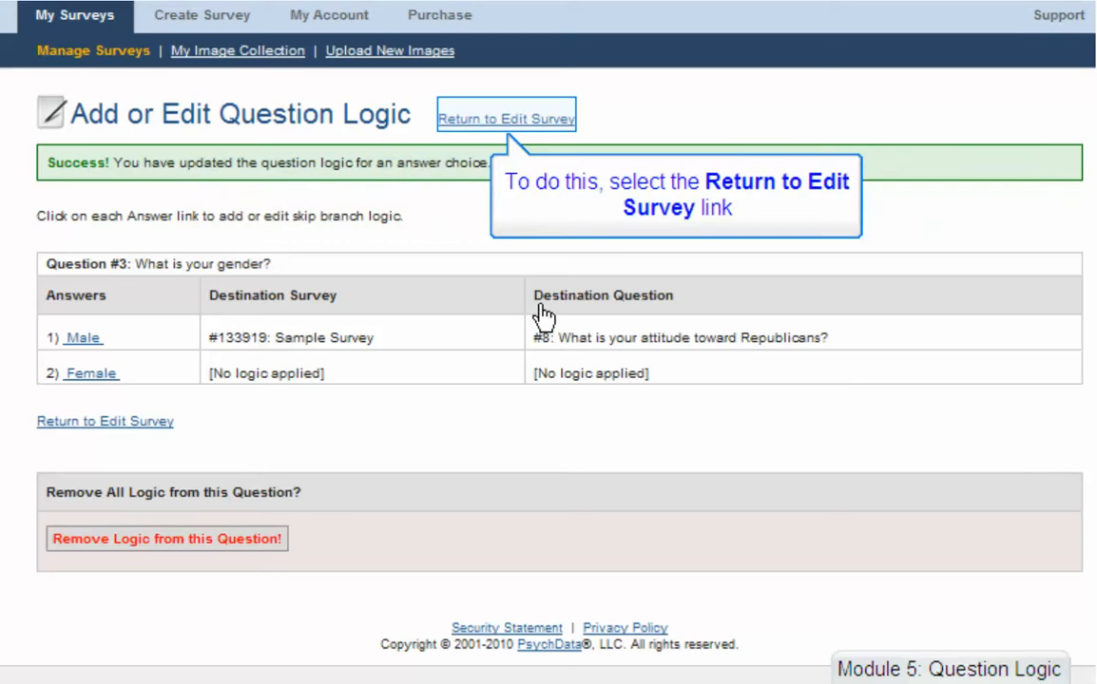
- Return to editing Sample Survey and add a skip logic element directly before question 8 about the attitude toward Republicans
{"action": "left_click", "coordinate": [538, 119]}
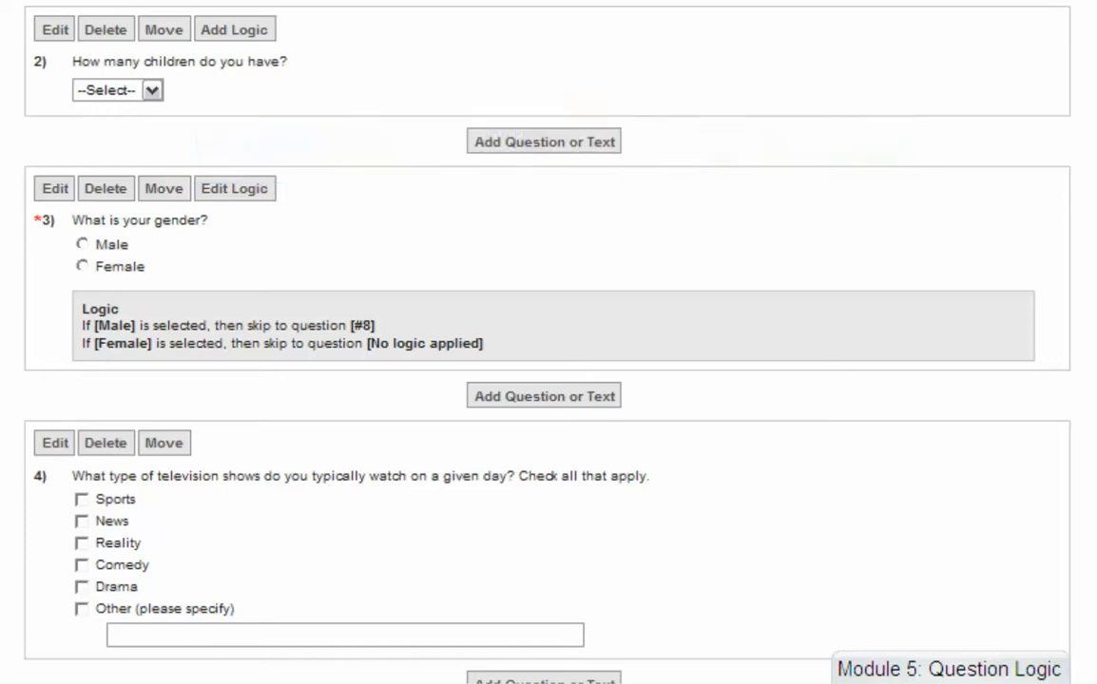
{"action": "scroll", "coordinate": [548, 380], "scroll_direction": "down", "scroll_amount": 10}
{"action": "scroll", "coordinate": [534, 130], "scroll_direction": "down", "scroll_amount": 3}
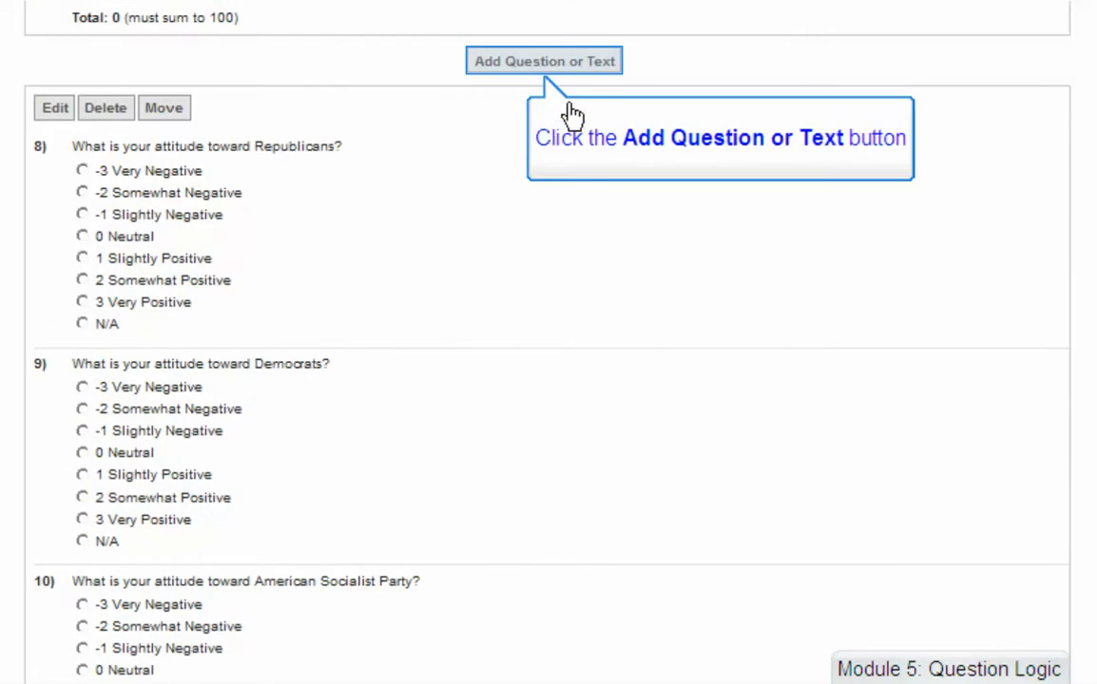
{"action": "left_click", "coordinate": [578, 65]}
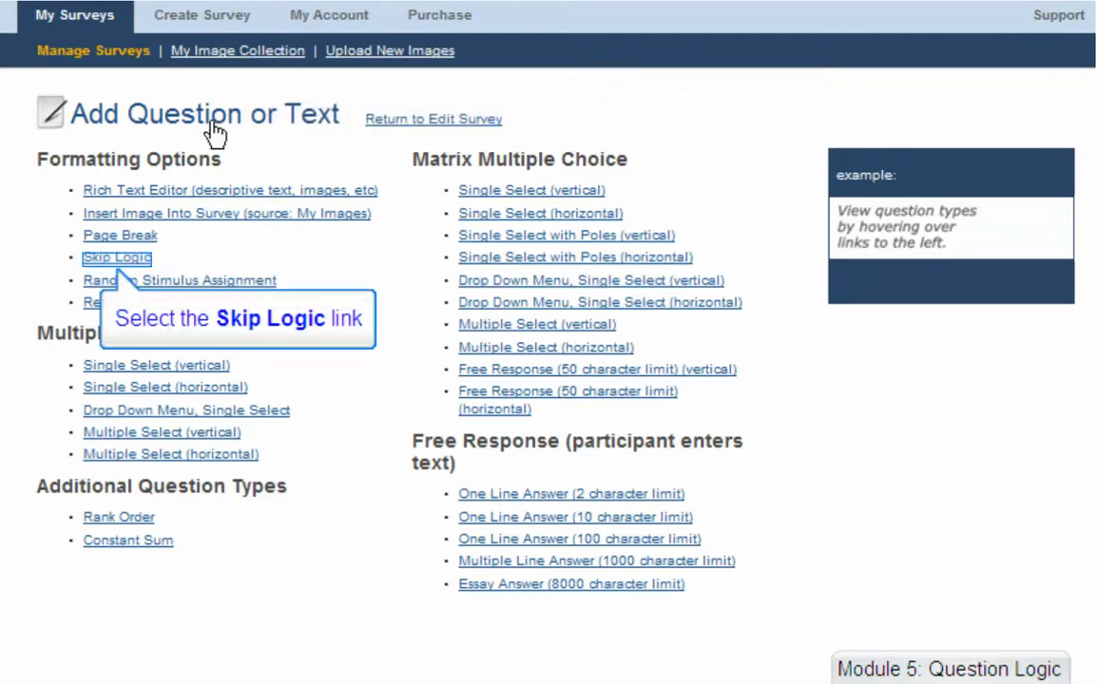
{"action": "left_click", "coordinate": [119, 263]}
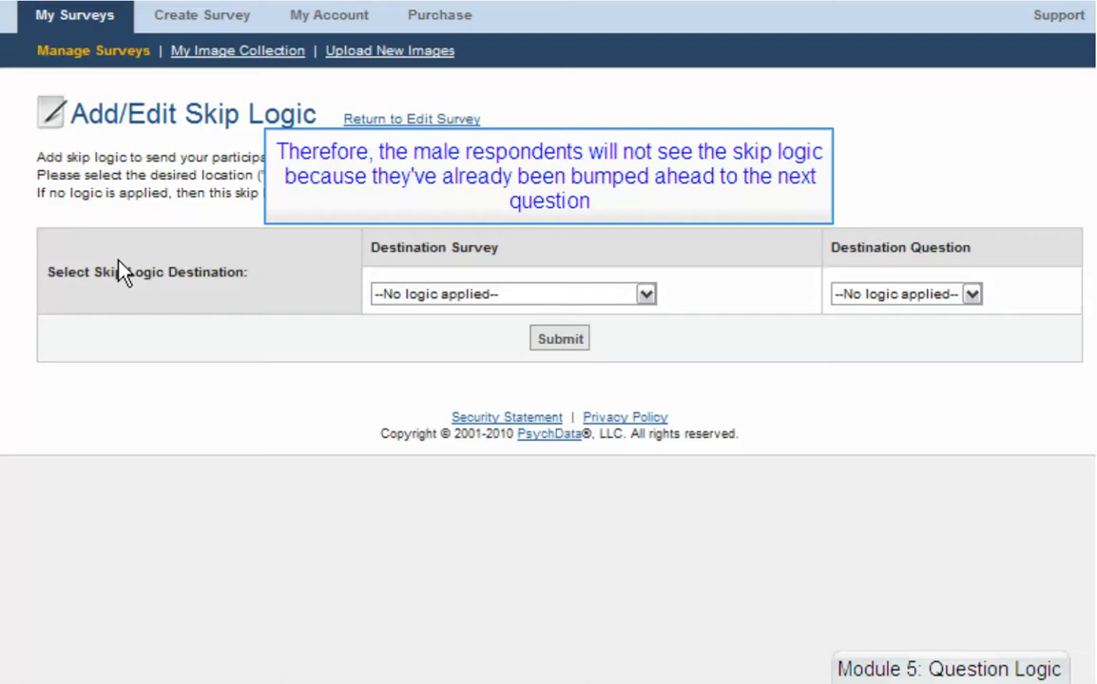
- Set the skip logic destination to question 11, "How long have you lived in Texas?", in Sample Survey and submit it
{"action": "left_click", "coordinate": [646, 295]}
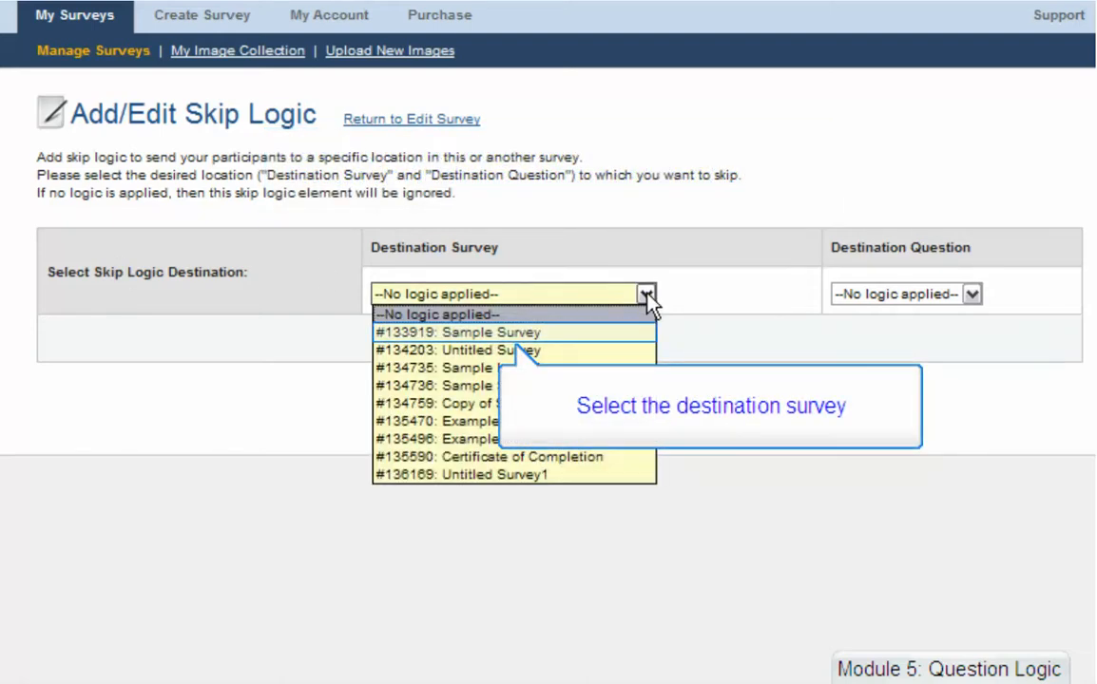
{"action": "left_click", "coordinate": [618, 333]}
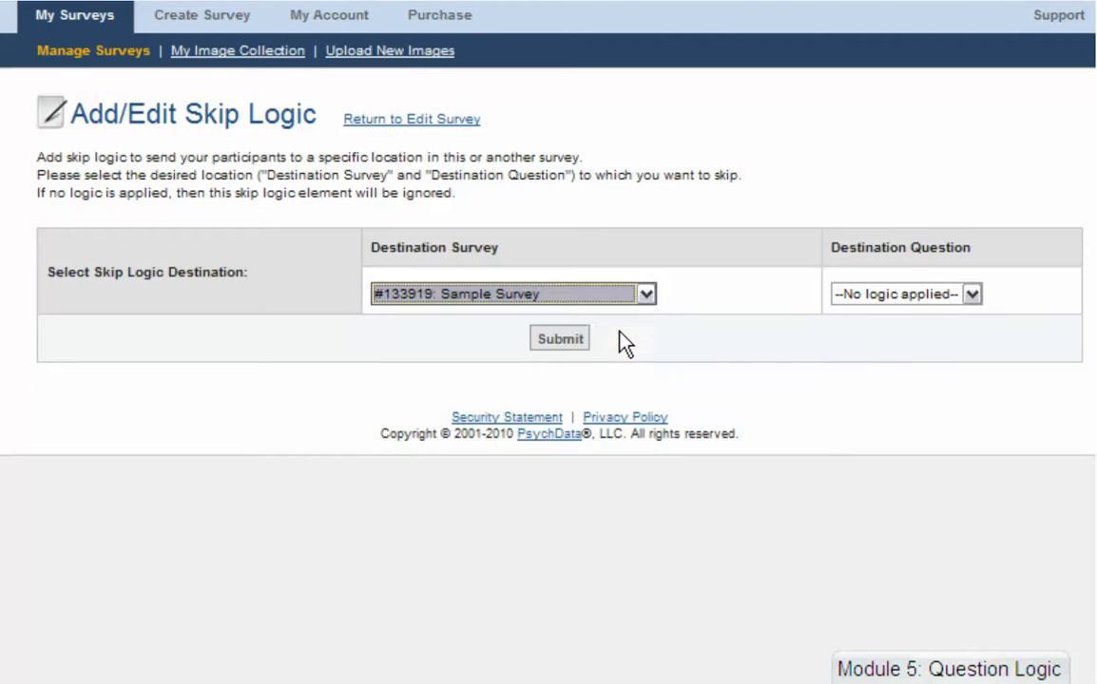
{"action": "left_click", "coordinate": [1024, 296]}
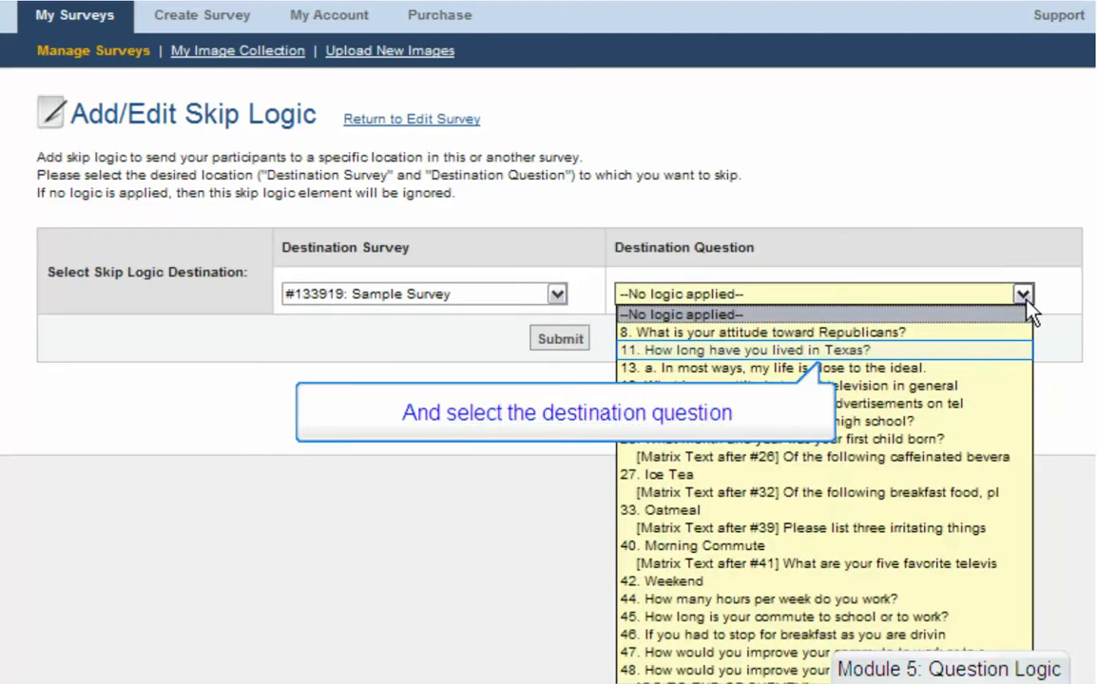
{"action": "left_click", "coordinate": [996, 350]}
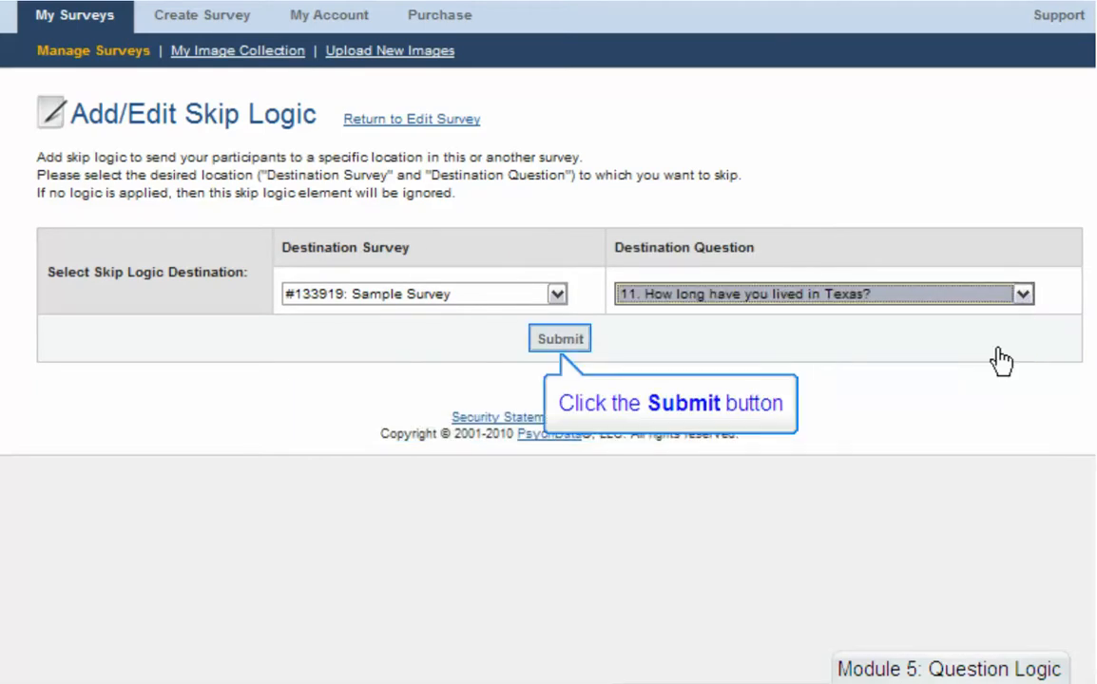
{"action": "left_click", "coordinate": [559, 338]}
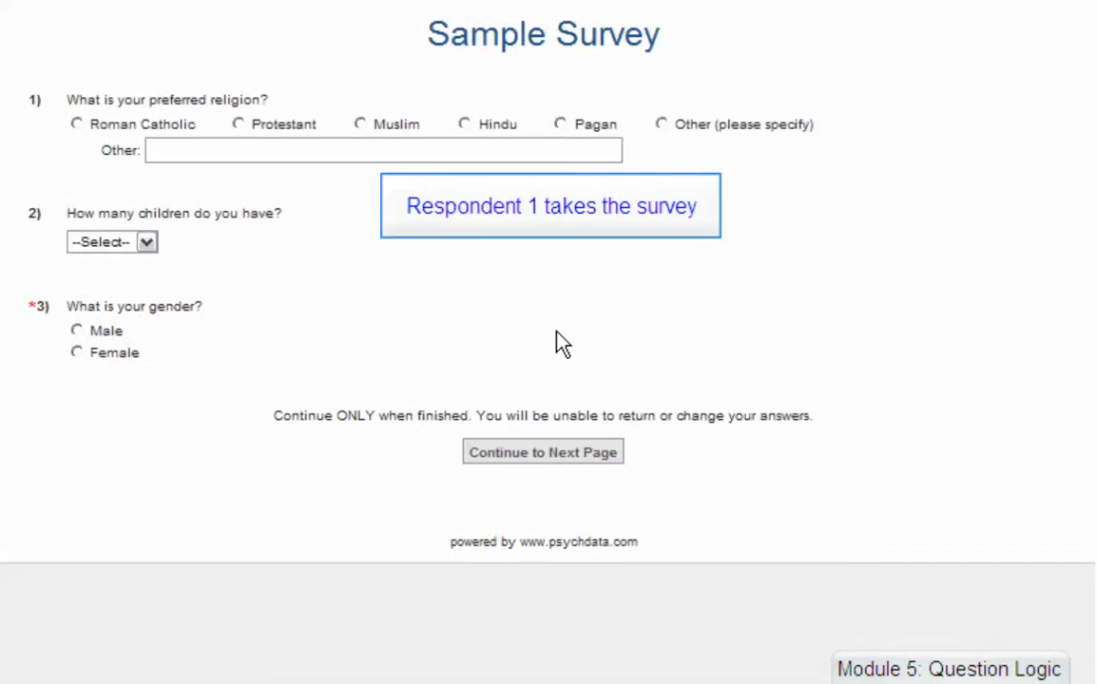
- Answer the first page of Sample Survey as a Roman Catholic female participant with 2 children, and continue to the following page
{"action": "left_click", "coordinate": [76, 123]}
{"action": "left_click", "coordinate": [145, 243]}
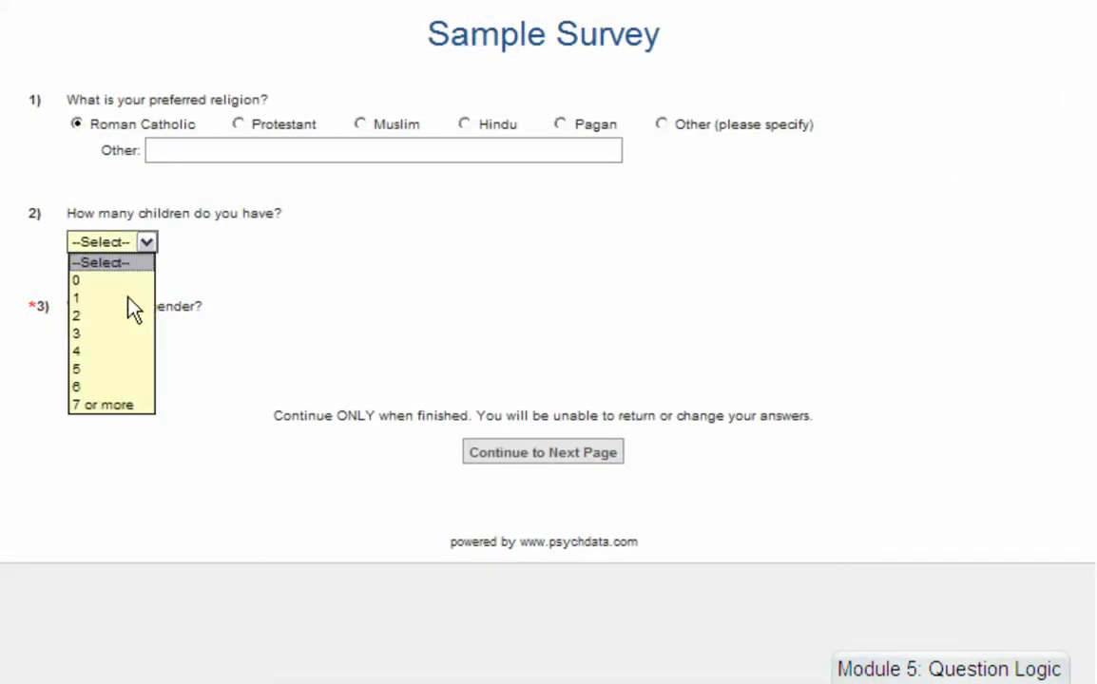
{"action": "left_click", "coordinate": [127, 314]}
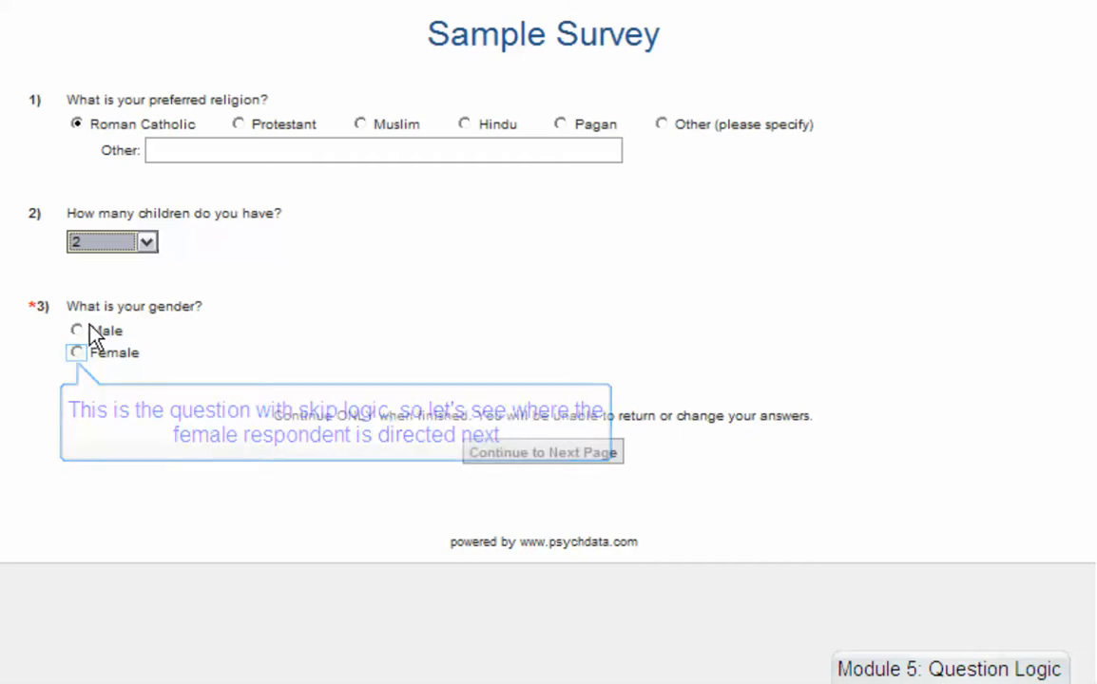
{"action": "left_click", "coordinate": [80, 357]}
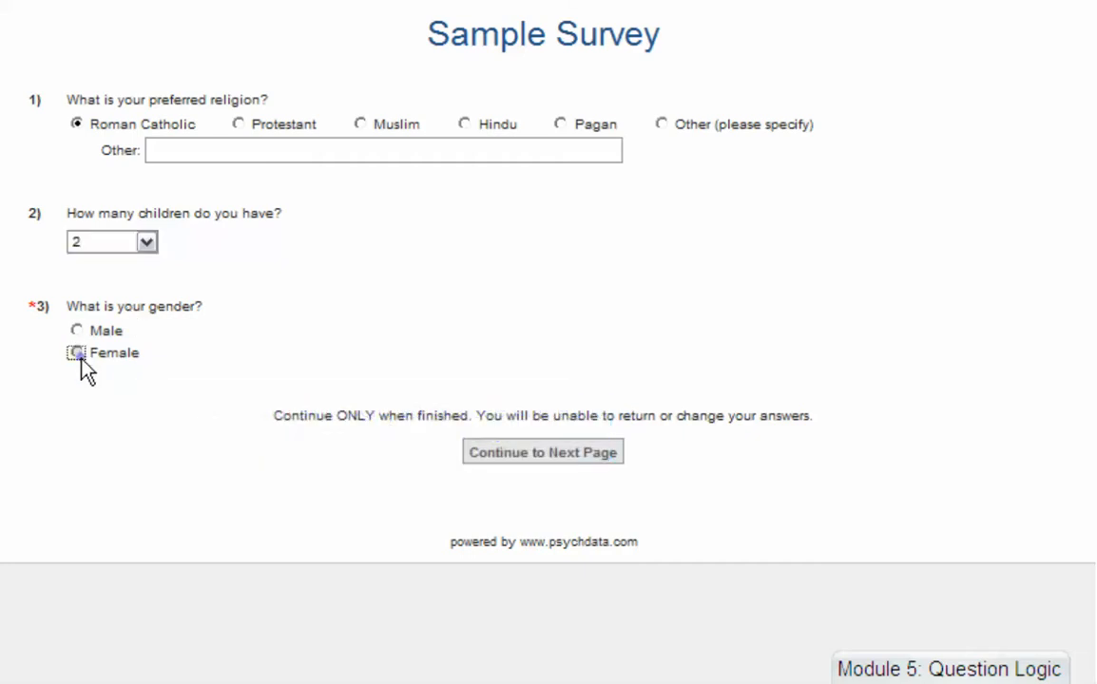
{"action": "left_click", "coordinate": [514, 455]}
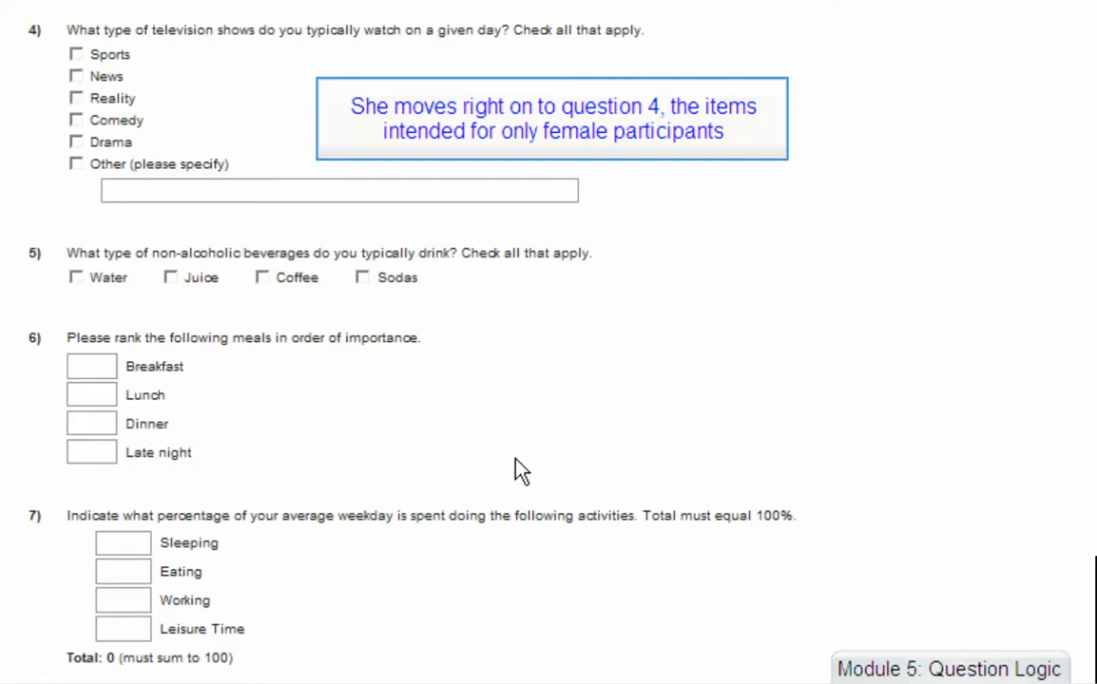
- Answer Comedy and Water, rank Breakfast 1, Lunch 2, Dinner 3 and Late night 4, continue, and answer 1-5 years lived in Texas
{"action": "left_click", "coordinate": [76, 121]}
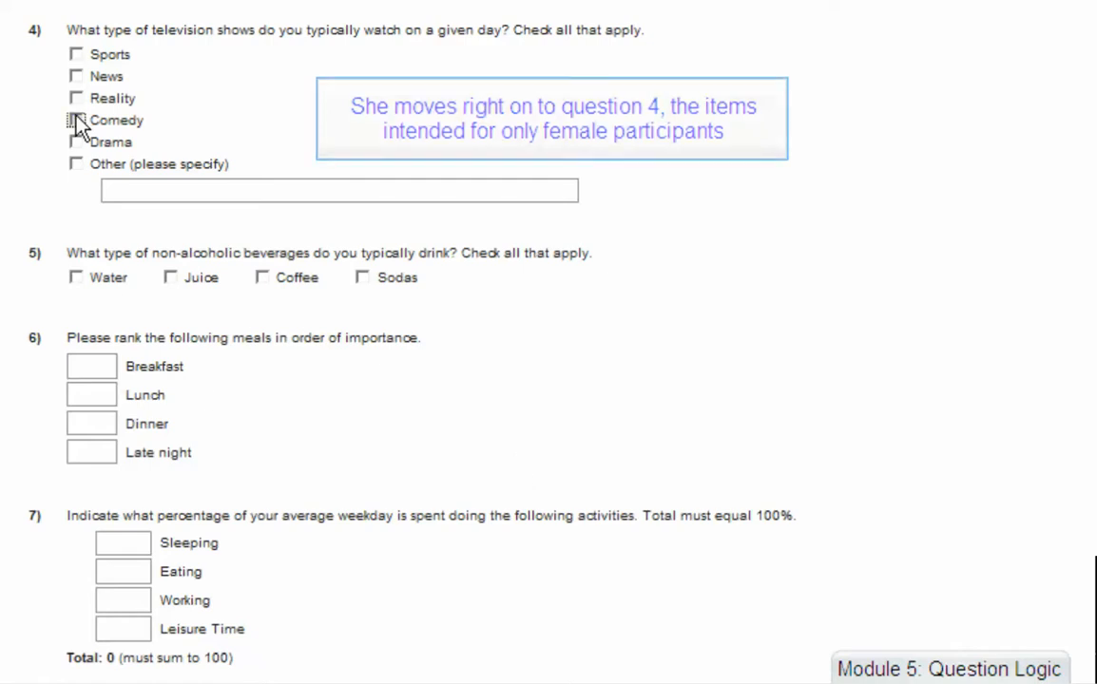
{"action": "left_click", "coordinate": [75, 278]}
{"action": "left_click", "coordinate": [92, 366]}
{"action": "type", "text": "1"}
{"action": "left_click", "coordinate": [94, 395]}
{"action": "type", "text": "2"}
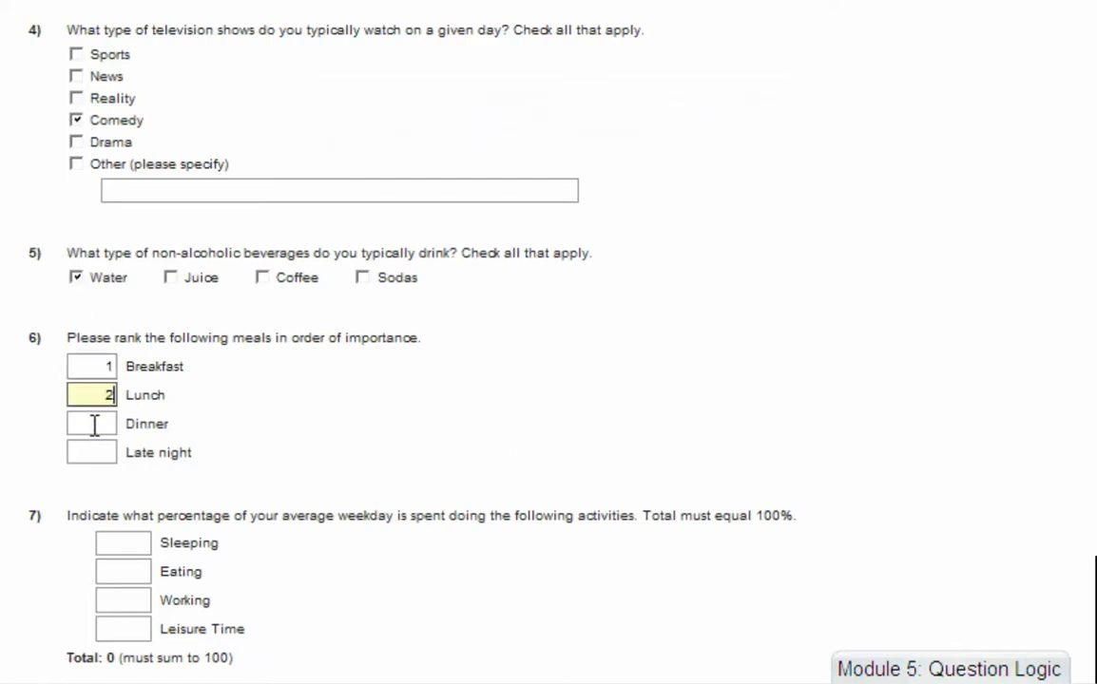
{"action": "left_click", "coordinate": [93, 426]}
{"action": "type", "text": "3"}
{"action": "left_click", "coordinate": [91, 454]}
{"action": "type", "text": "4"}
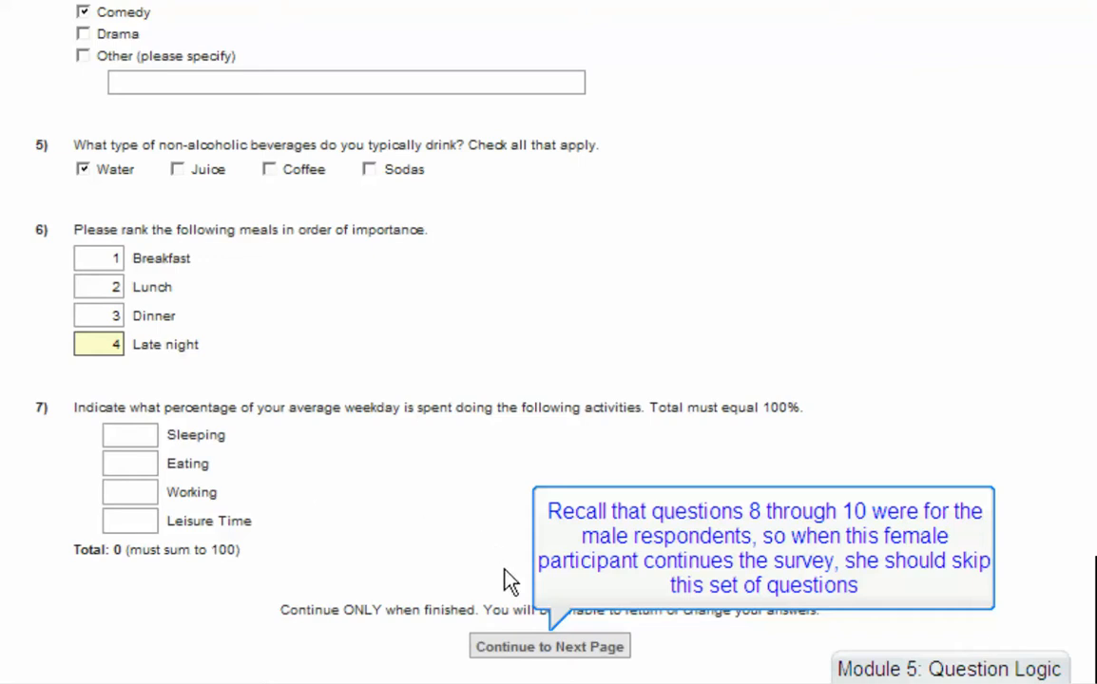
{"action": "left_click", "coordinate": [516, 650]}
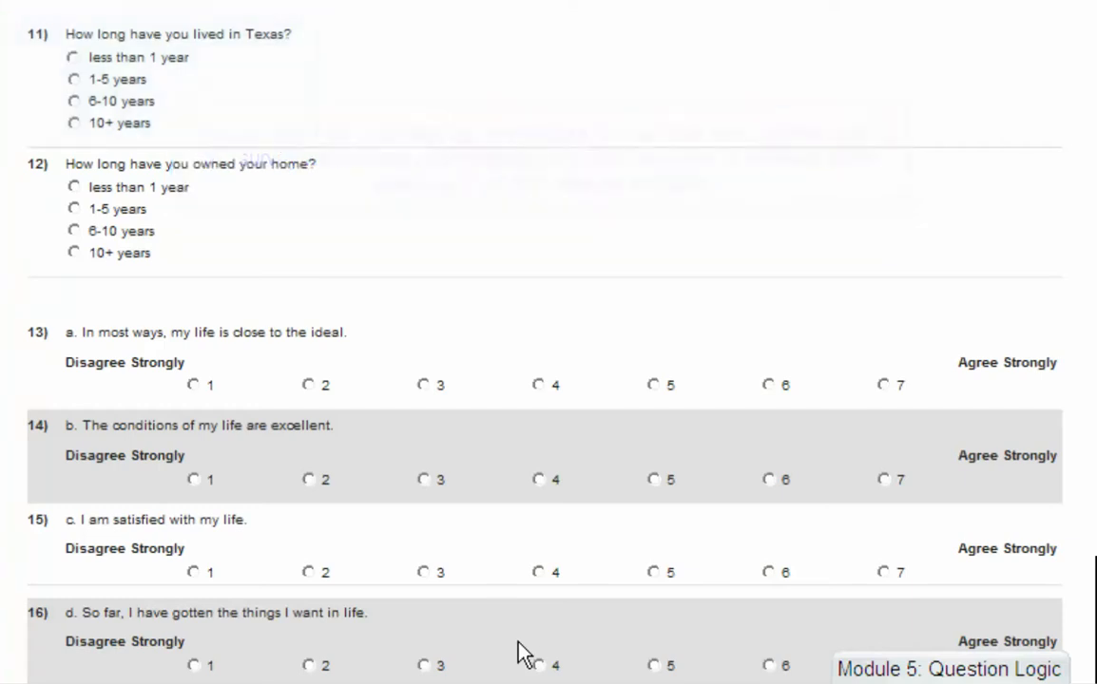
{"action": "left_click", "coordinate": [75, 80]}
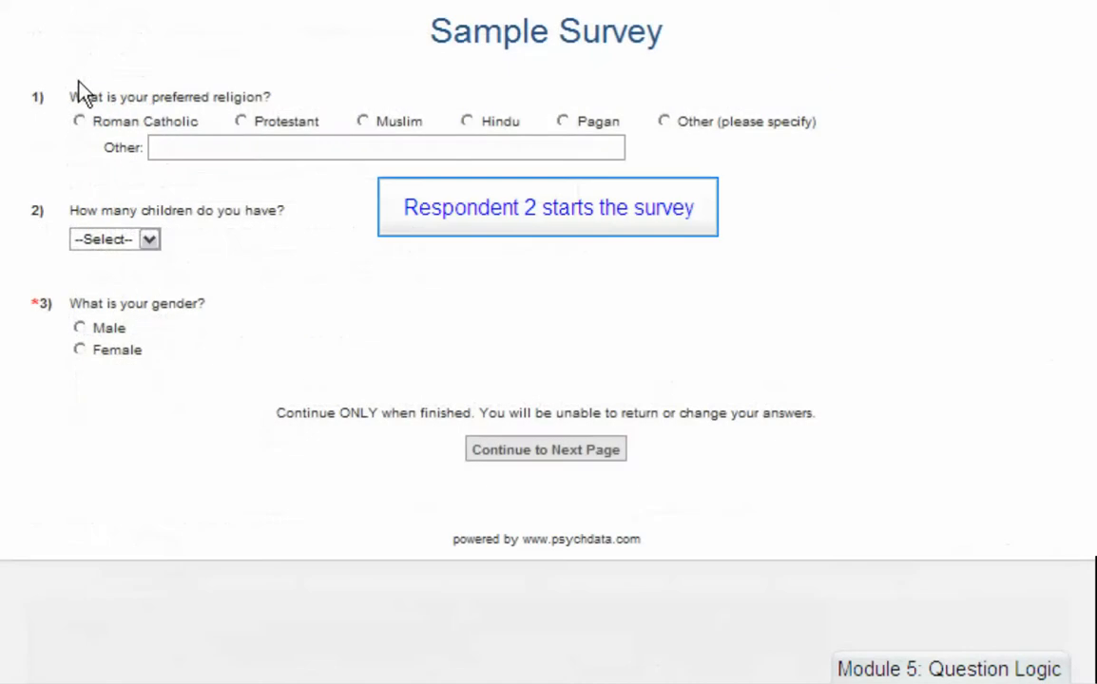
- Answer the first page of Sample Survey as a Protestant male participant with 0 children, continue, and review the questions presented
{"action": "left_click", "coordinate": [241, 122]}
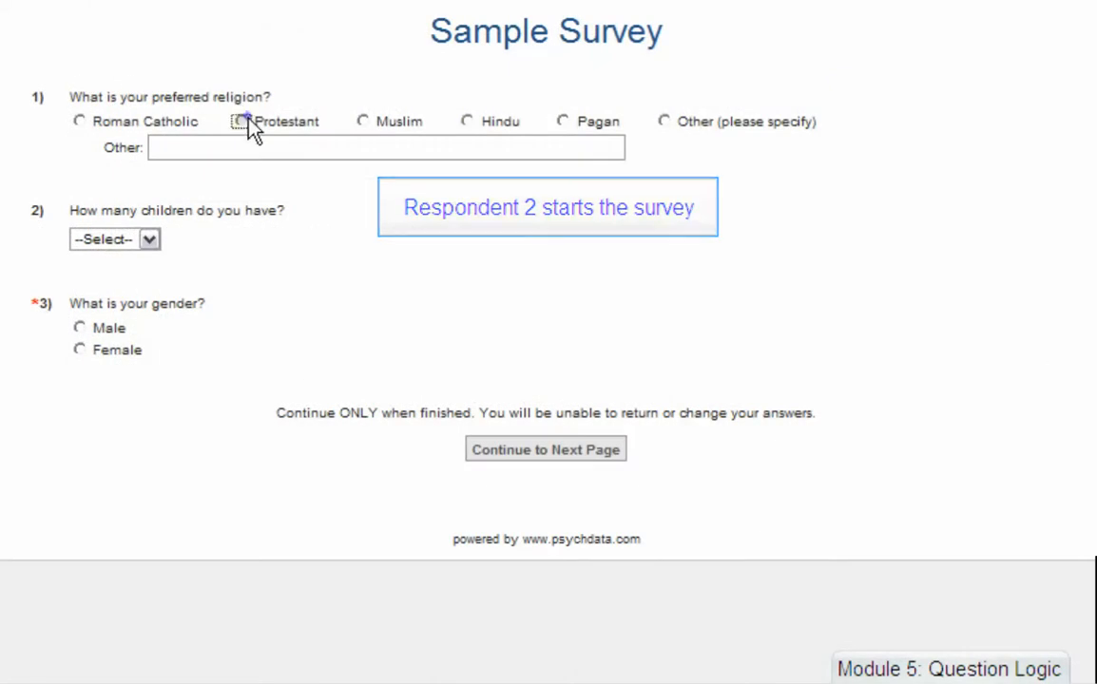
{"action": "left_click", "coordinate": [148, 241]}
{"action": "left_click", "coordinate": [142, 278]}
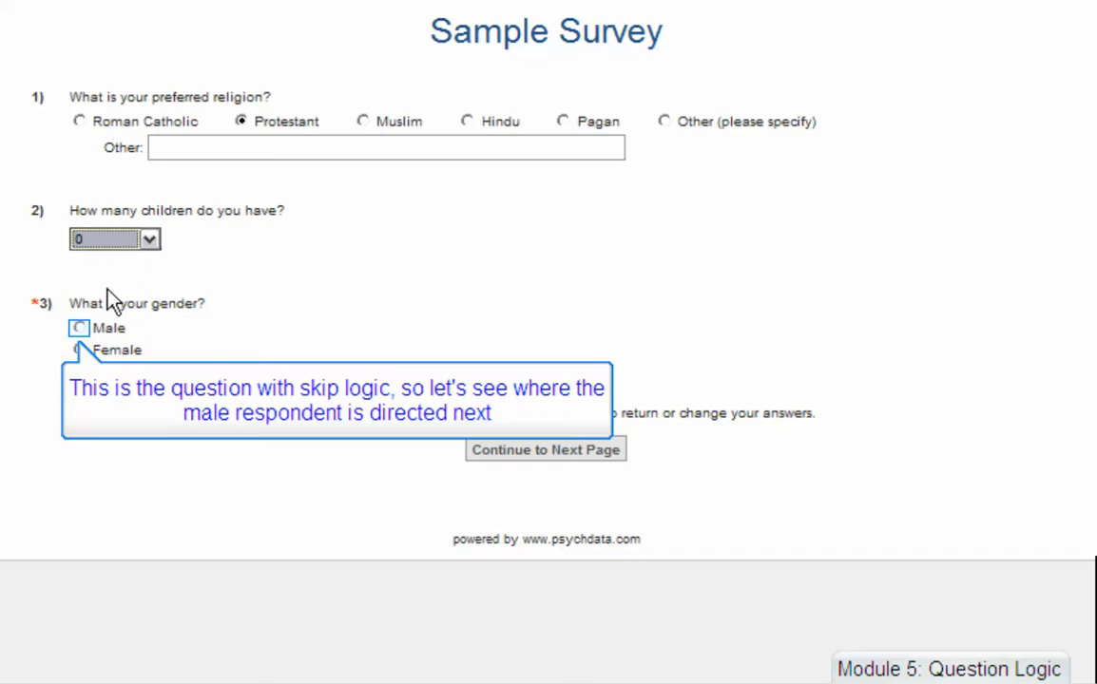
{"action": "left_click", "coordinate": [80, 328]}
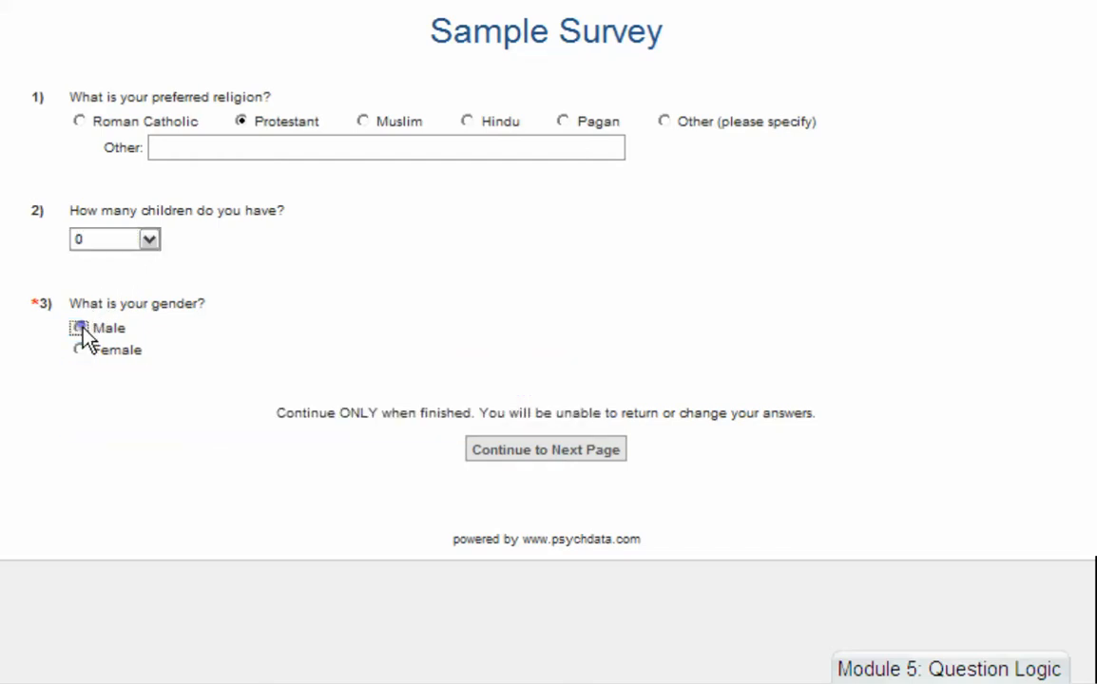
{"action": "left_click", "coordinate": [506, 455]}
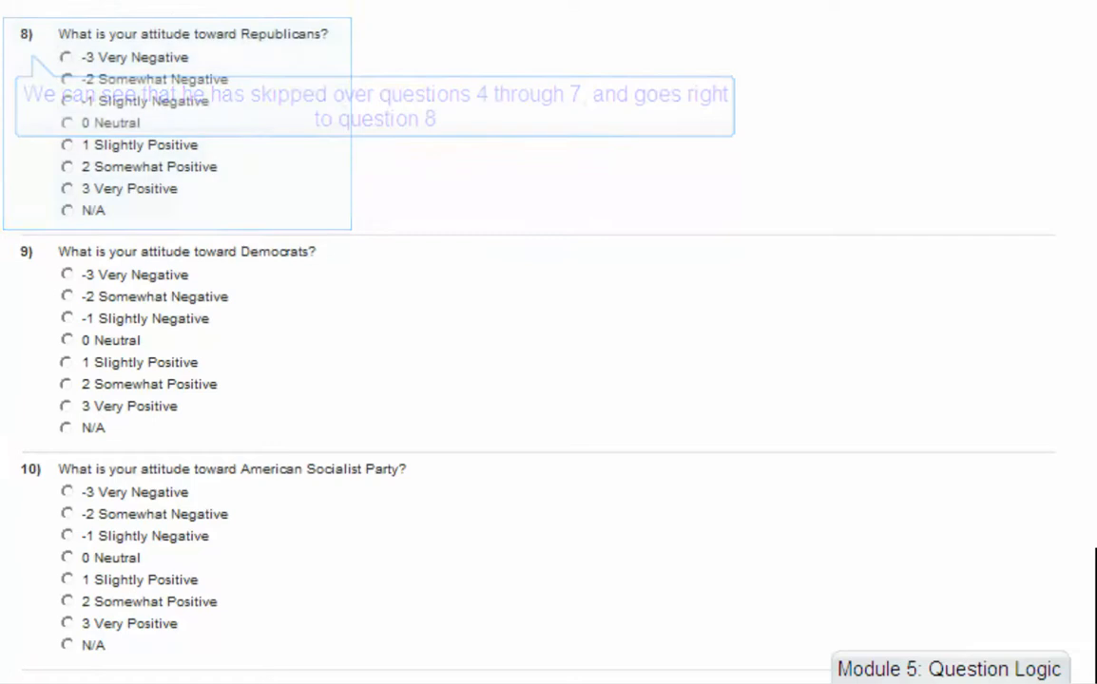
{"action": "scroll", "coordinate": [548, 380], "scroll_direction": "down", "scroll_amount": 7}
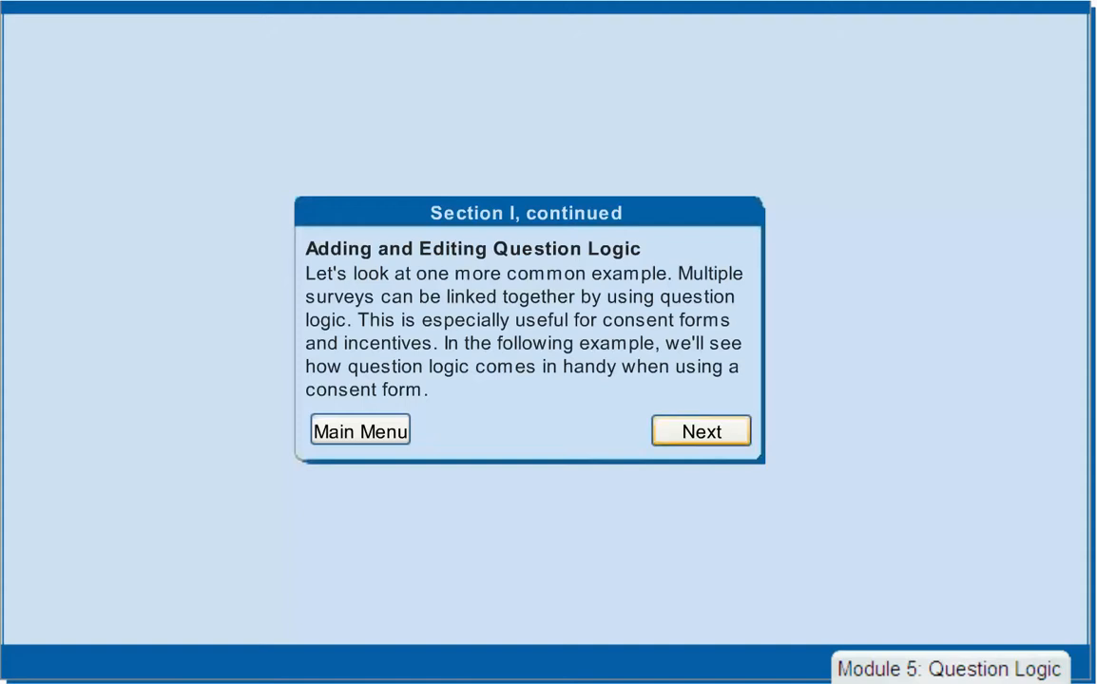
{"action": "left_click", "coordinate": [701, 431]}
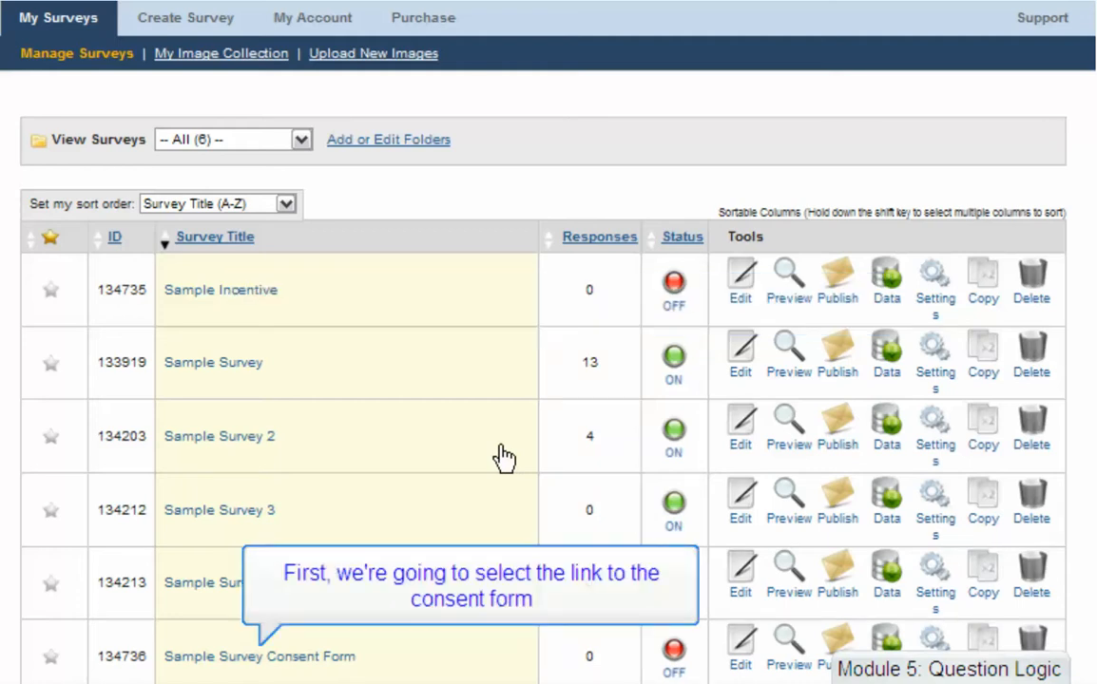
- Open Sample Survey Consent Form for editing and start adding logic to question 1, "Please select one of the following"
{"action": "left_click", "coordinate": [217, 666]}
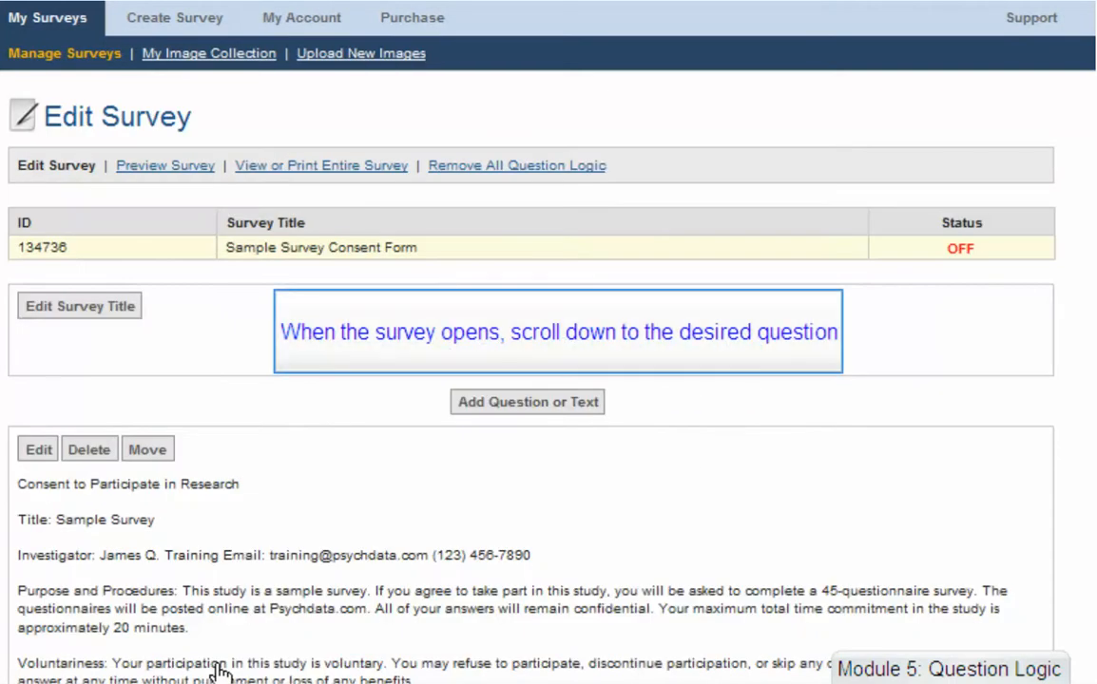
{"action": "scroll", "coordinate": [217, 672], "scroll_direction": "down", "scroll_amount": 5}
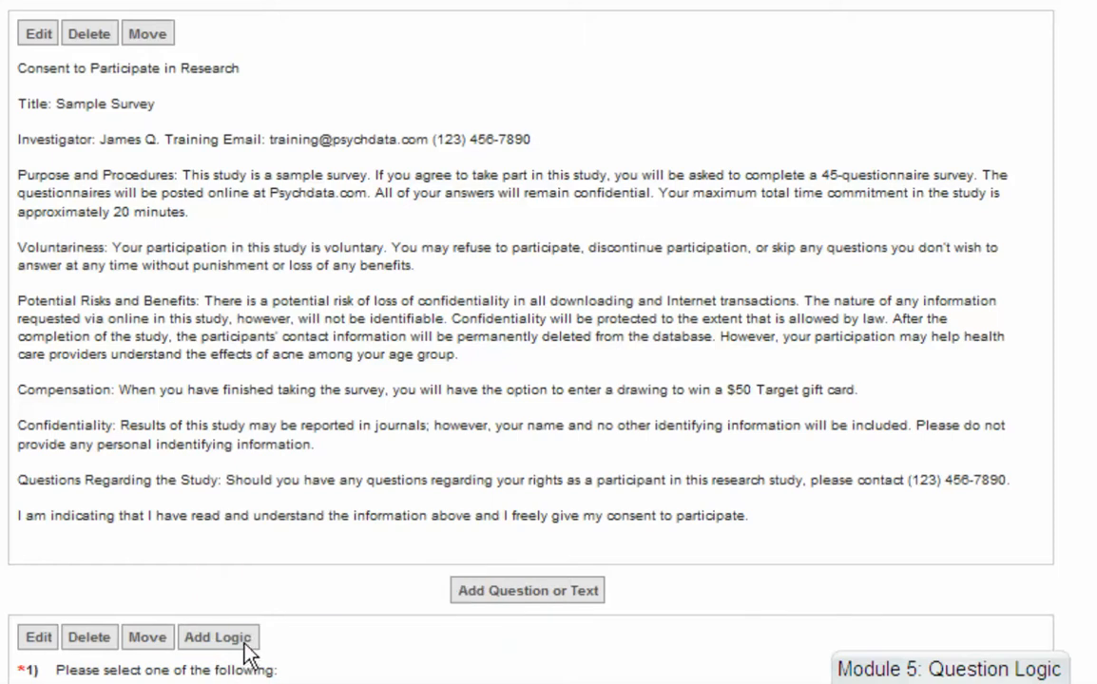
{"action": "left_click", "coordinate": [239, 642]}
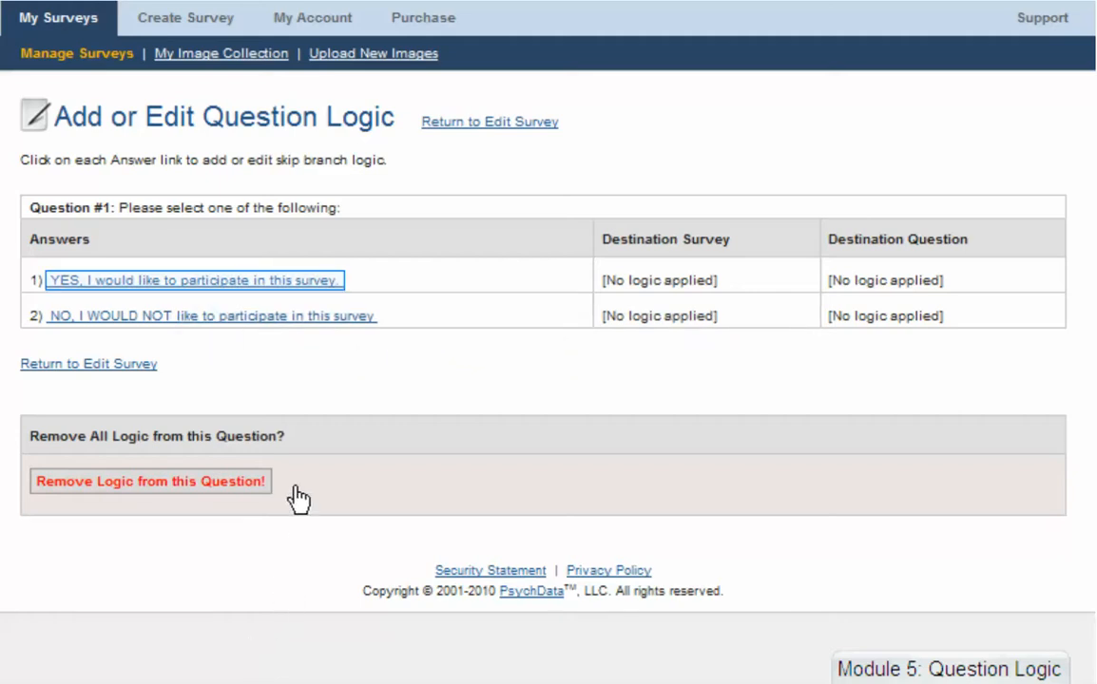
- Send the "YES, I would like to participate in this survey" answer to question 1, "What is your gender?", in Sample Survey 2
{"action": "left_click", "coordinate": [306, 283]}
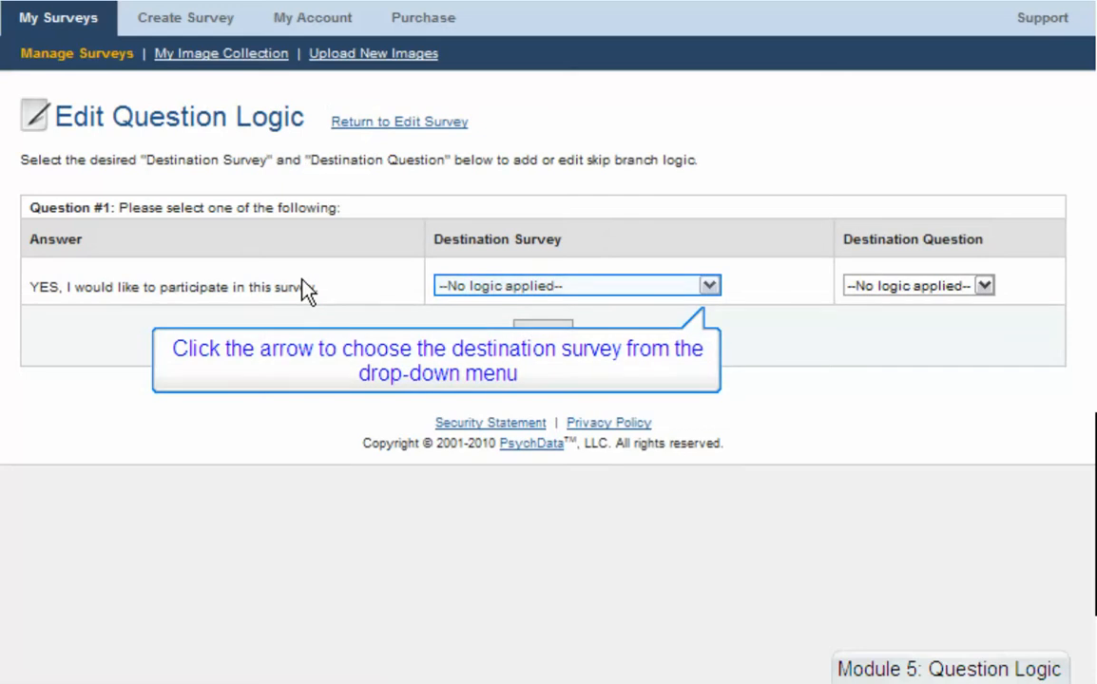
{"action": "left_click", "coordinate": [715, 285]}
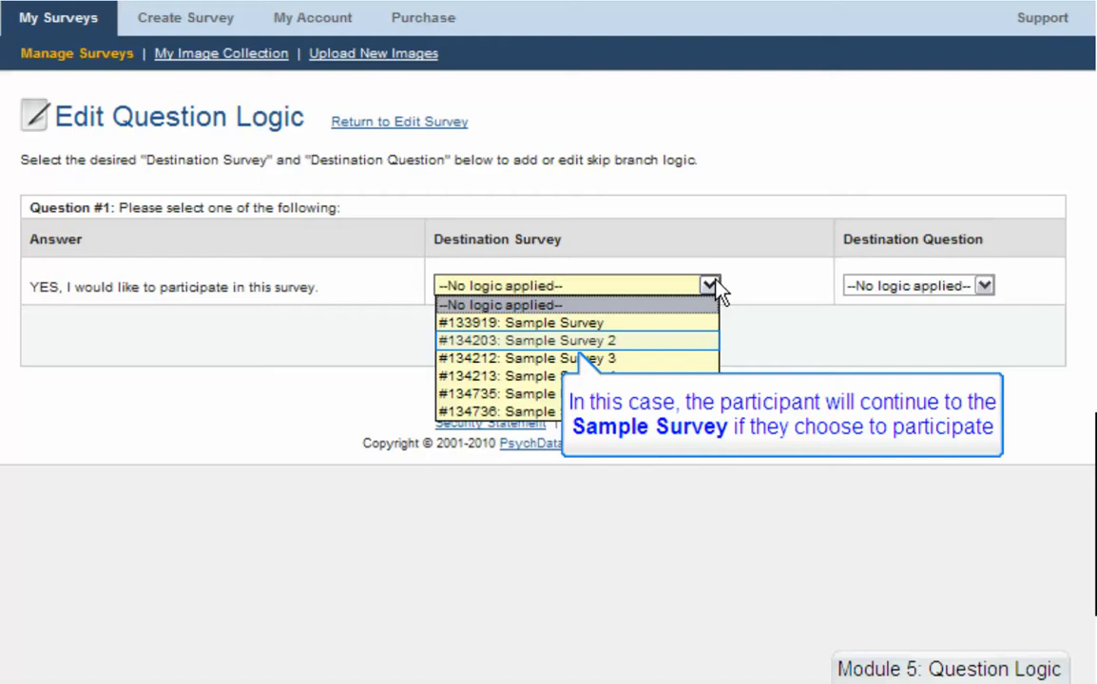
{"action": "left_click", "coordinate": [677, 342]}
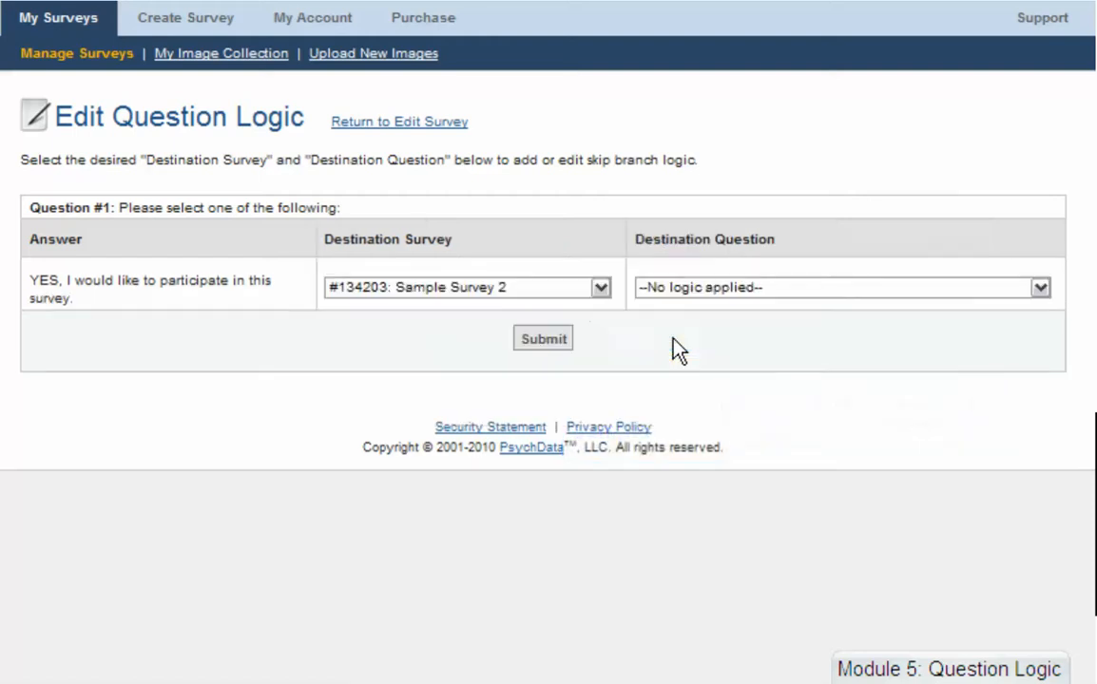
{"action": "left_click", "coordinate": [1041, 287]}
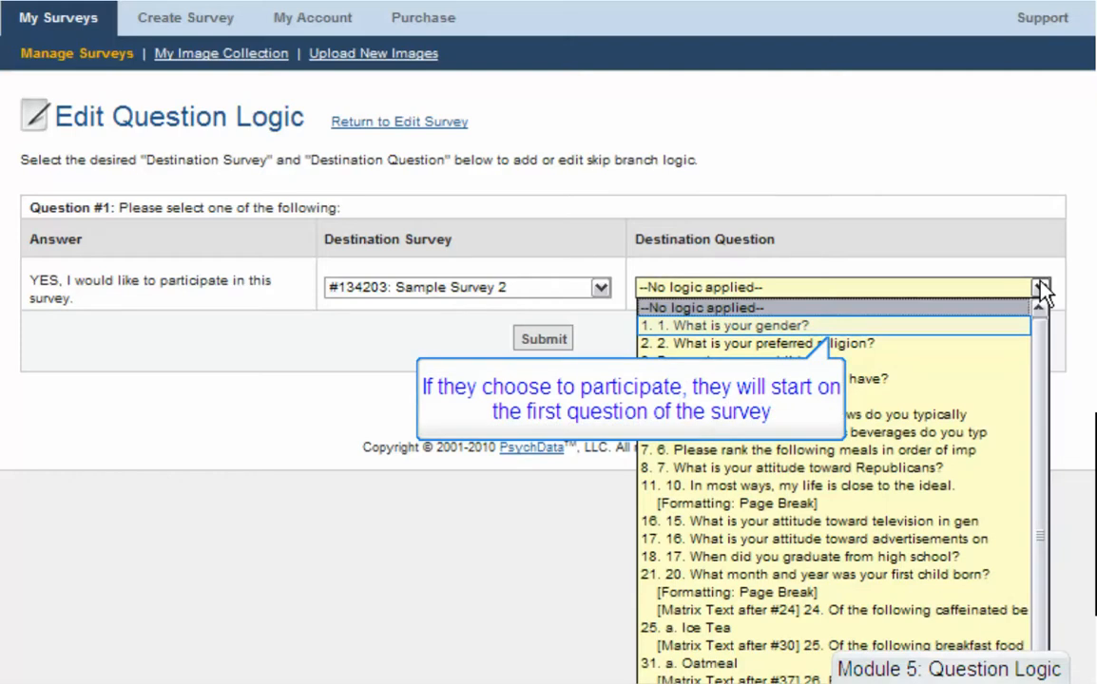
{"action": "left_click", "coordinate": [1027, 325]}
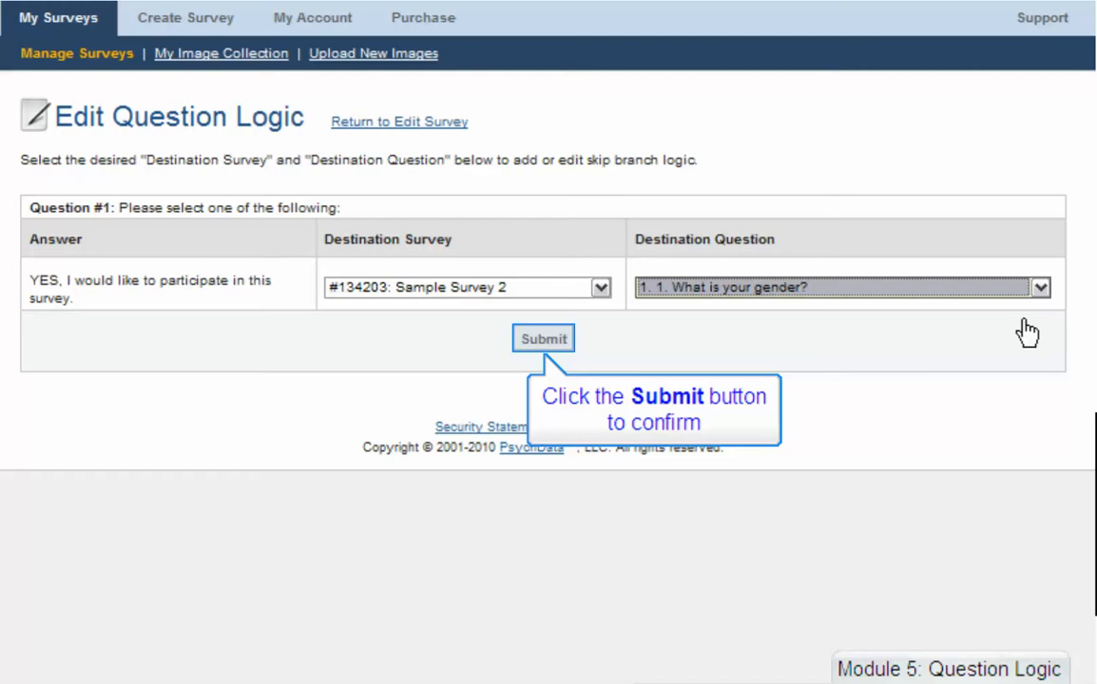
{"action": "left_click", "coordinate": [538, 342]}
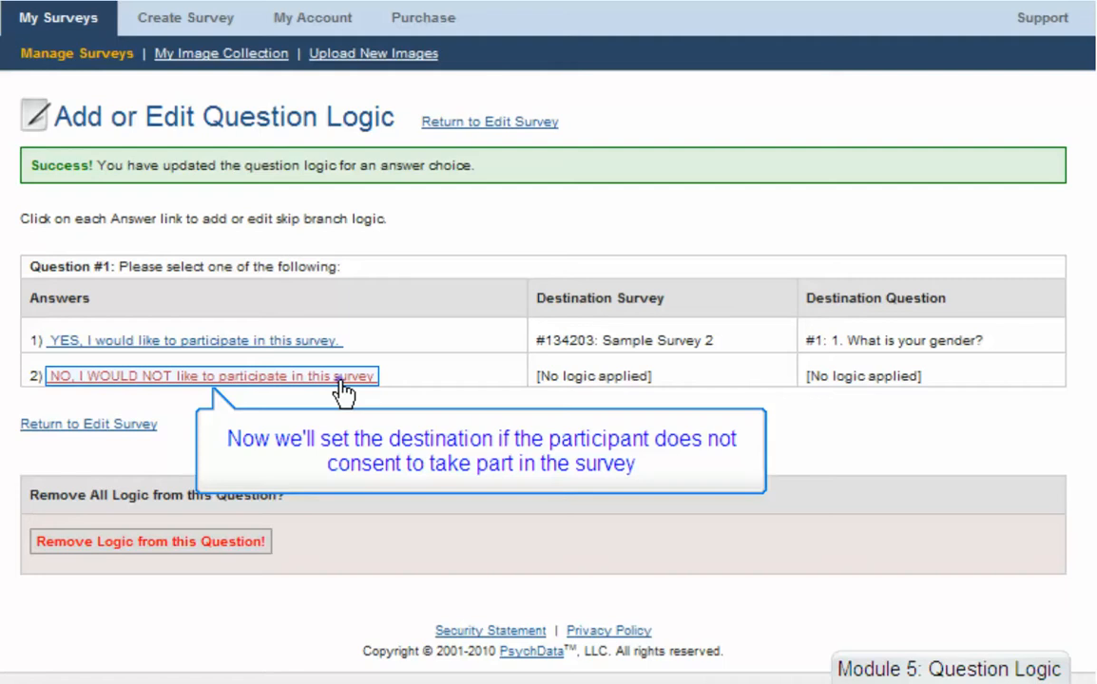
- Send the "NO, I WOULD NOT like to participate in this survey" answer to the end of Sample Survey 2, and return to the consent form's questions
{"action": "left_click", "coordinate": [340, 380]}
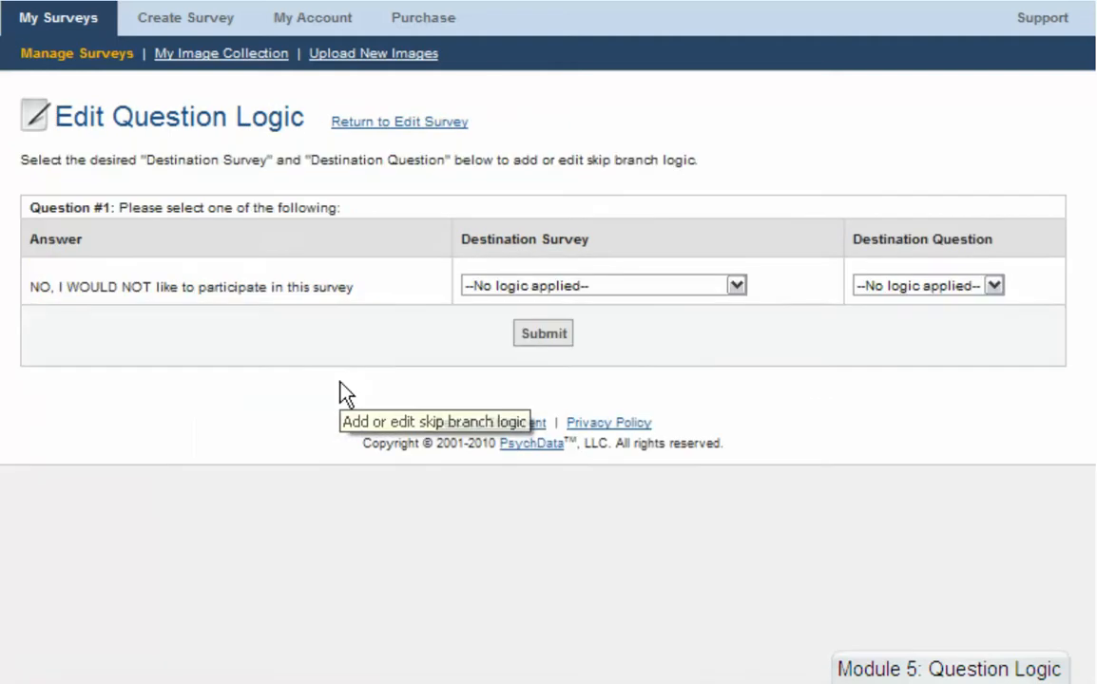
{"action": "left_click", "coordinate": [738, 286]}
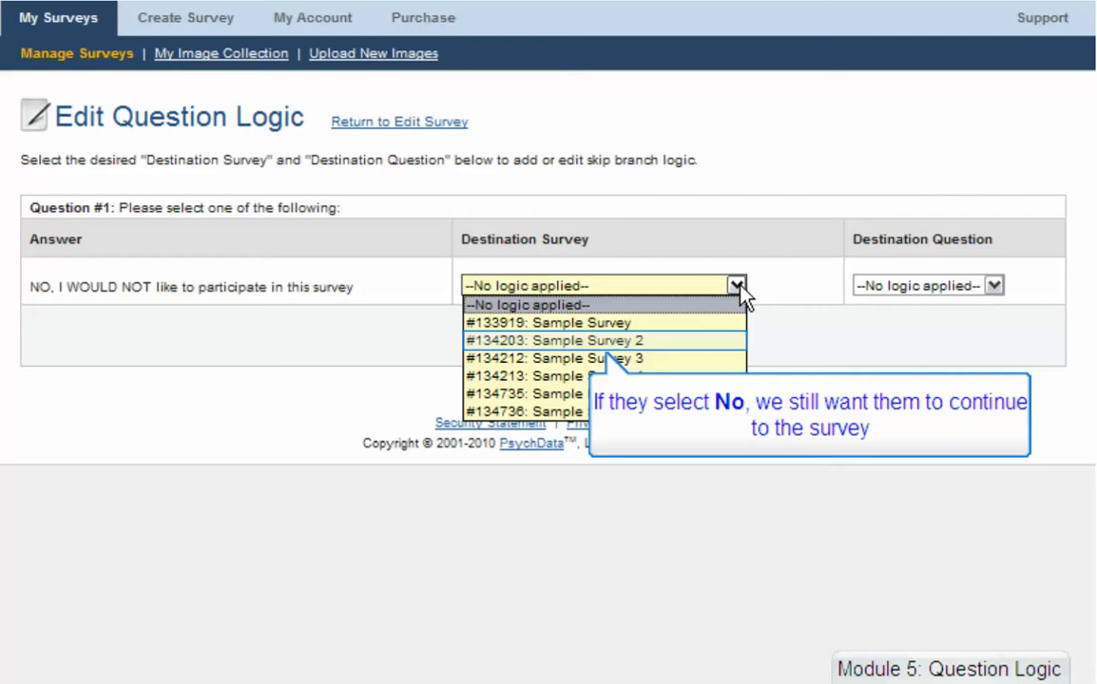
{"action": "left_click", "coordinate": [740, 343]}
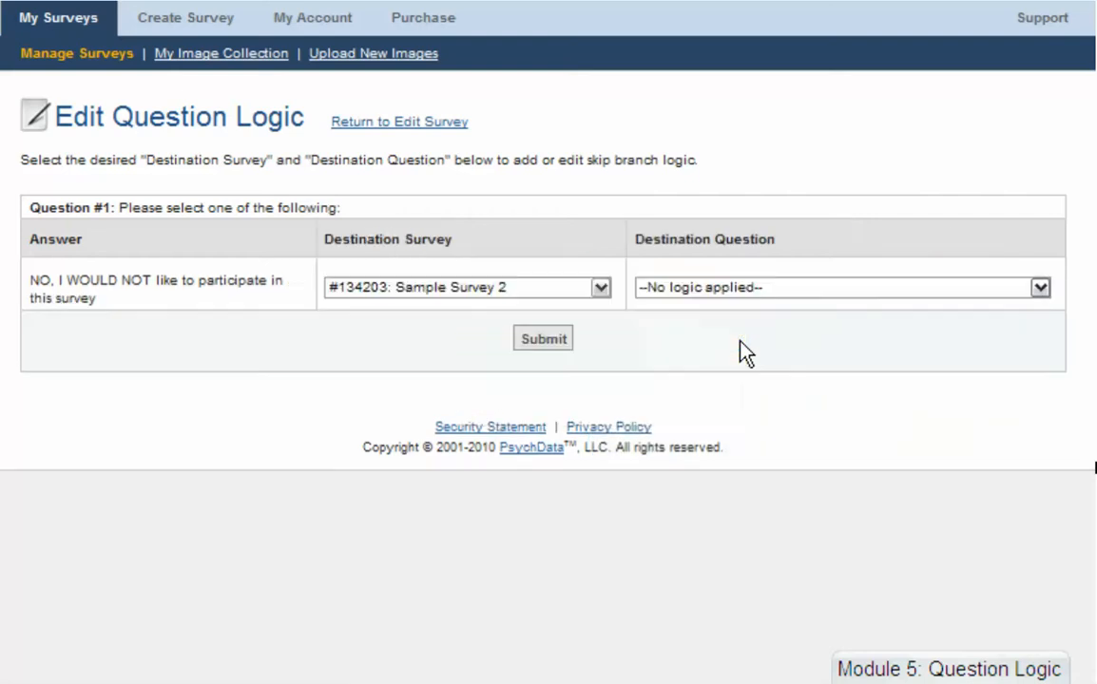
{"action": "left_click", "coordinate": [1041, 288]}
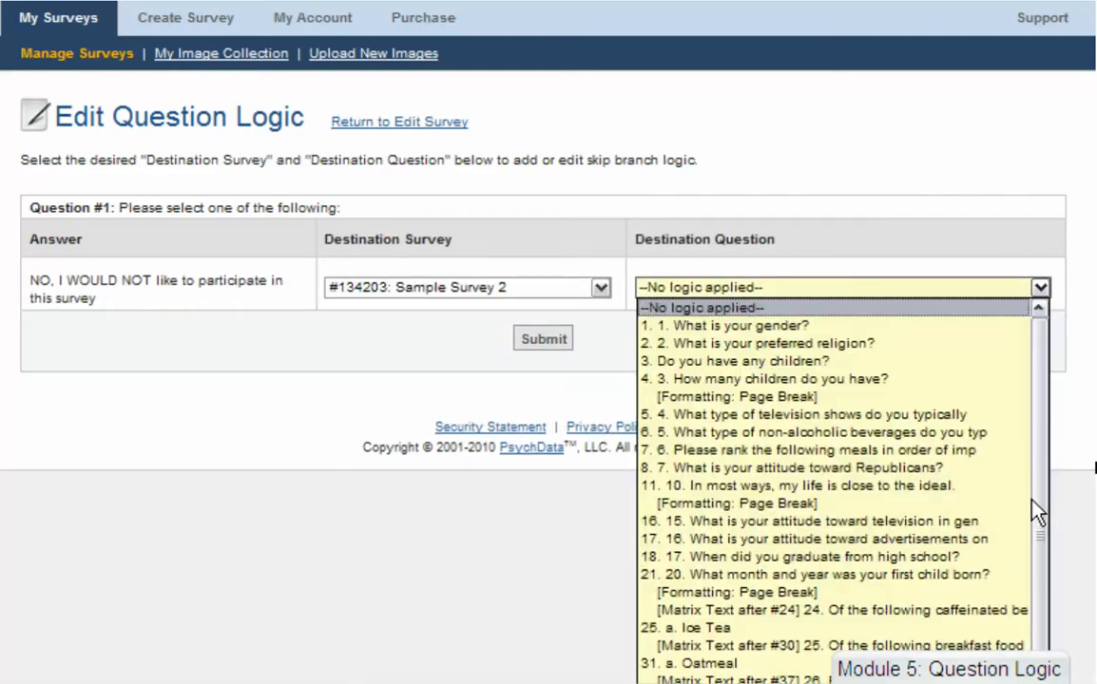
{"action": "scroll", "coordinate": [836, 415], "scroll_direction": "down", "scroll_amount": 2}
{"action": "left_click", "coordinate": [761, 683]}
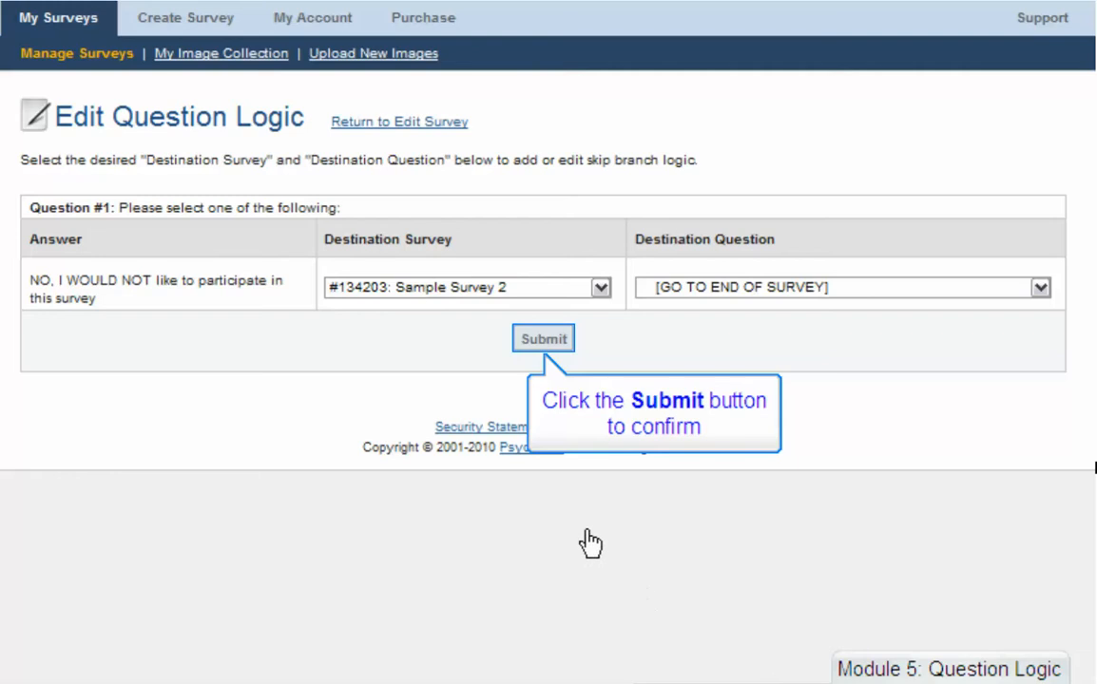
{"action": "left_click", "coordinate": [538, 342]}
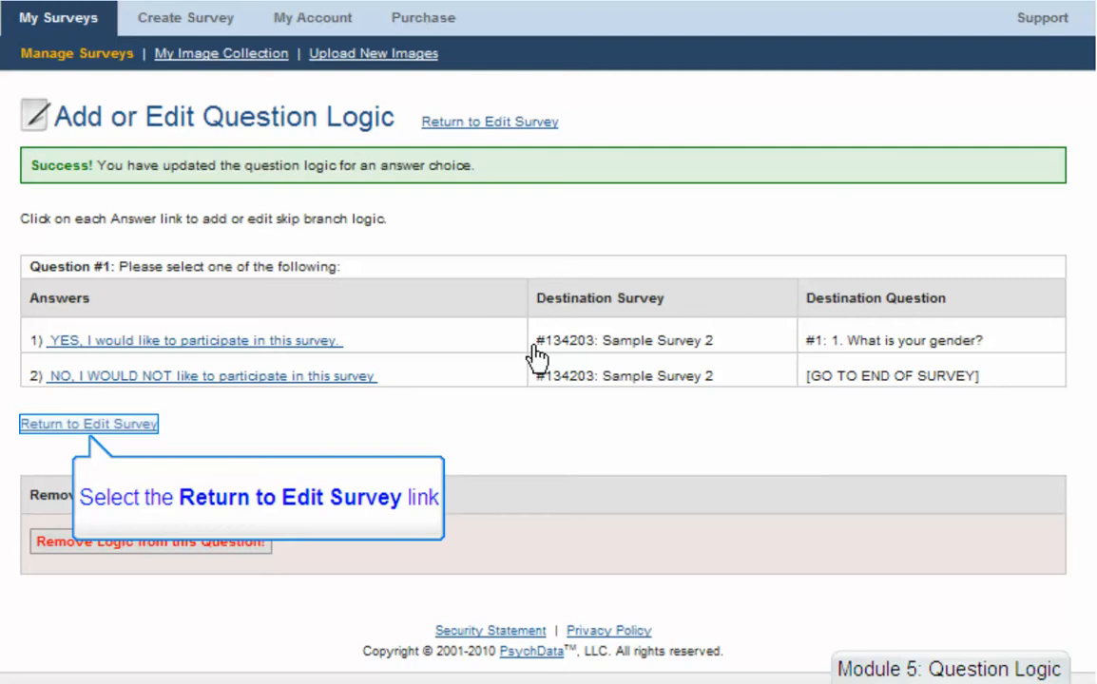
{"action": "left_click", "coordinate": [82, 428]}
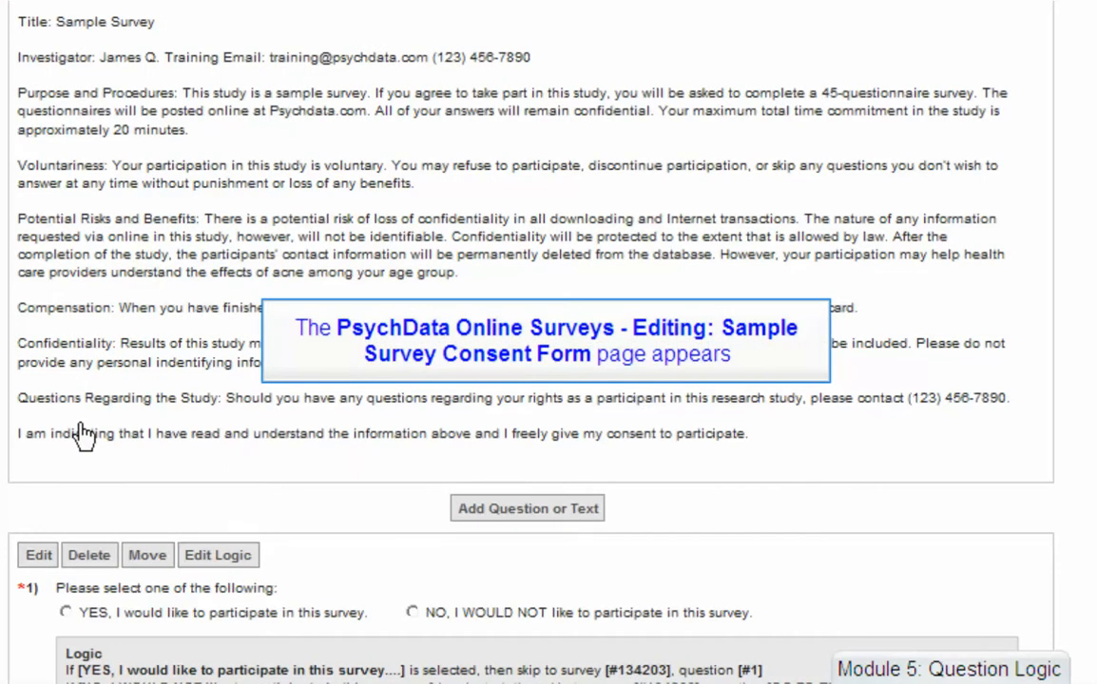
{"action": "scroll", "coordinate": [87, 437], "scroll_direction": "down", "scroll_amount": 1}
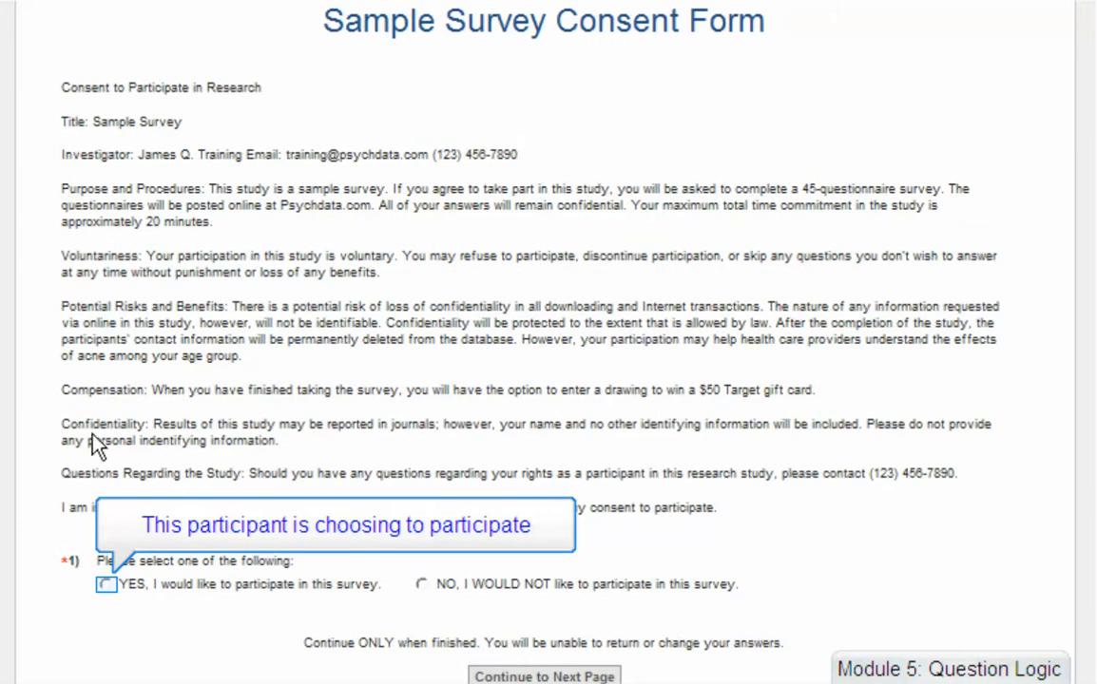
- Test the consent form's logic by answering YES and continuing to Sample Survey 2, and again in a fresh response by answering NO and continuing
{"action": "left_click", "coordinate": [105, 585]}
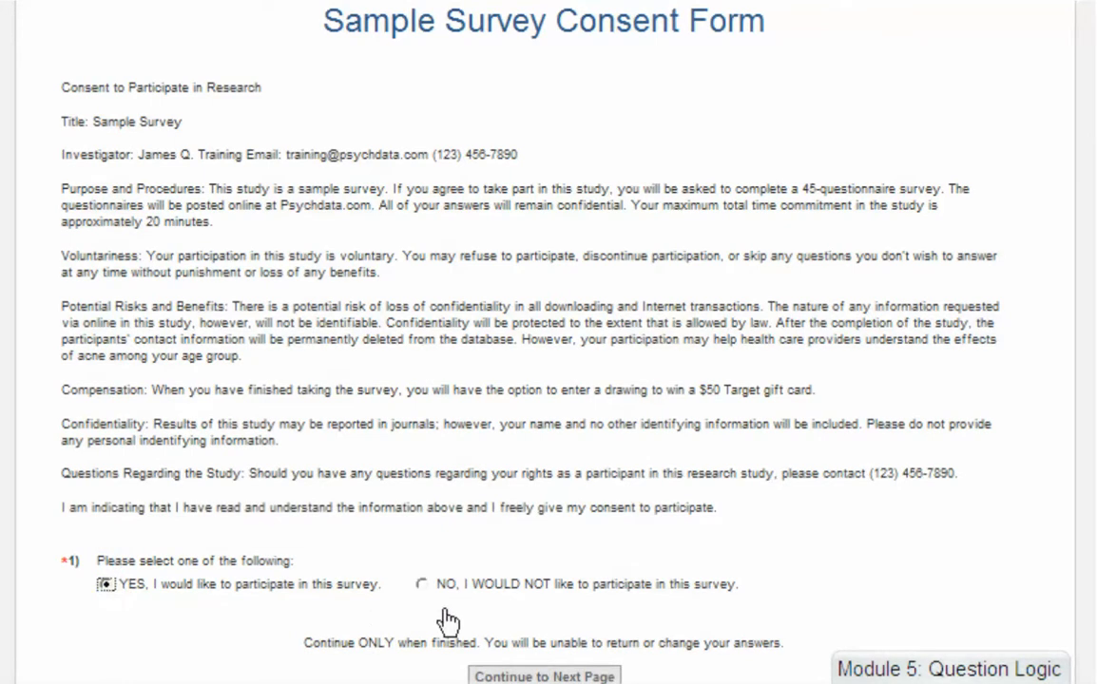
{"action": "left_click", "coordinate": [539, 679]}
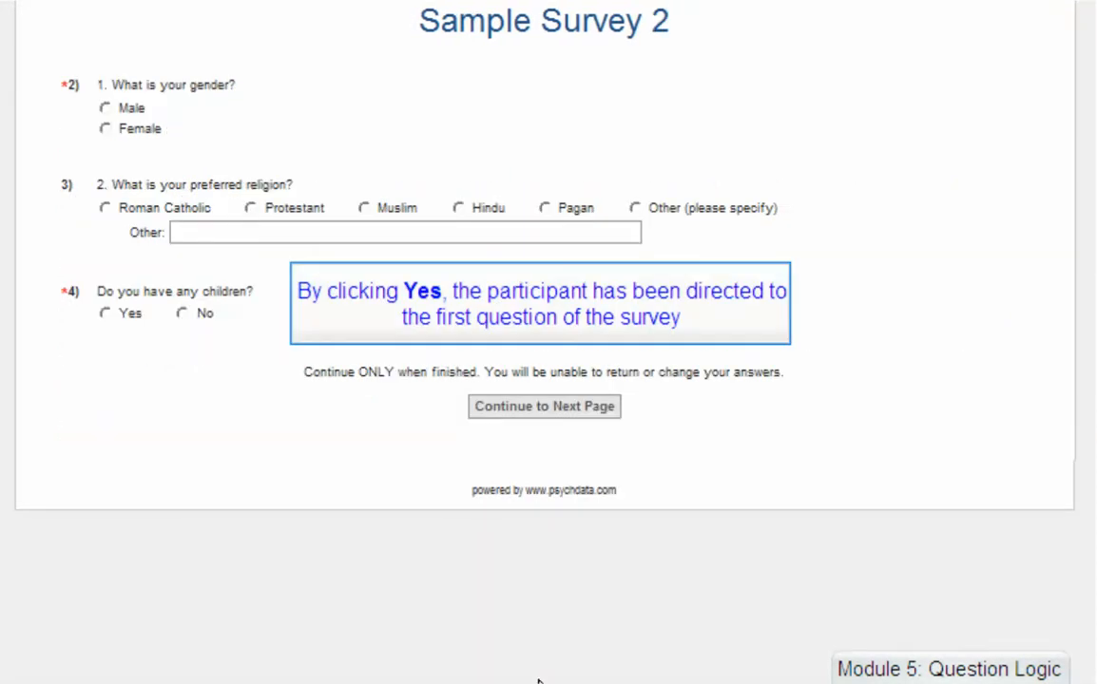
{"action": "left_click", "coordinate": [111, 106]}
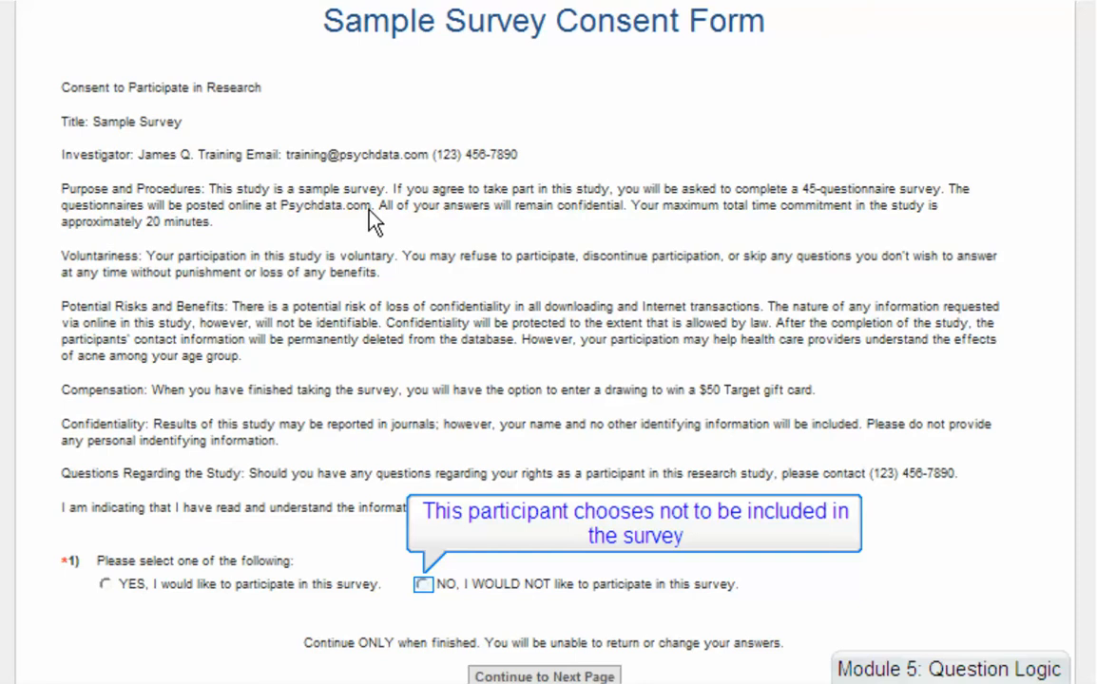
{"action": "left_click", "coordinate": [422, 585]}
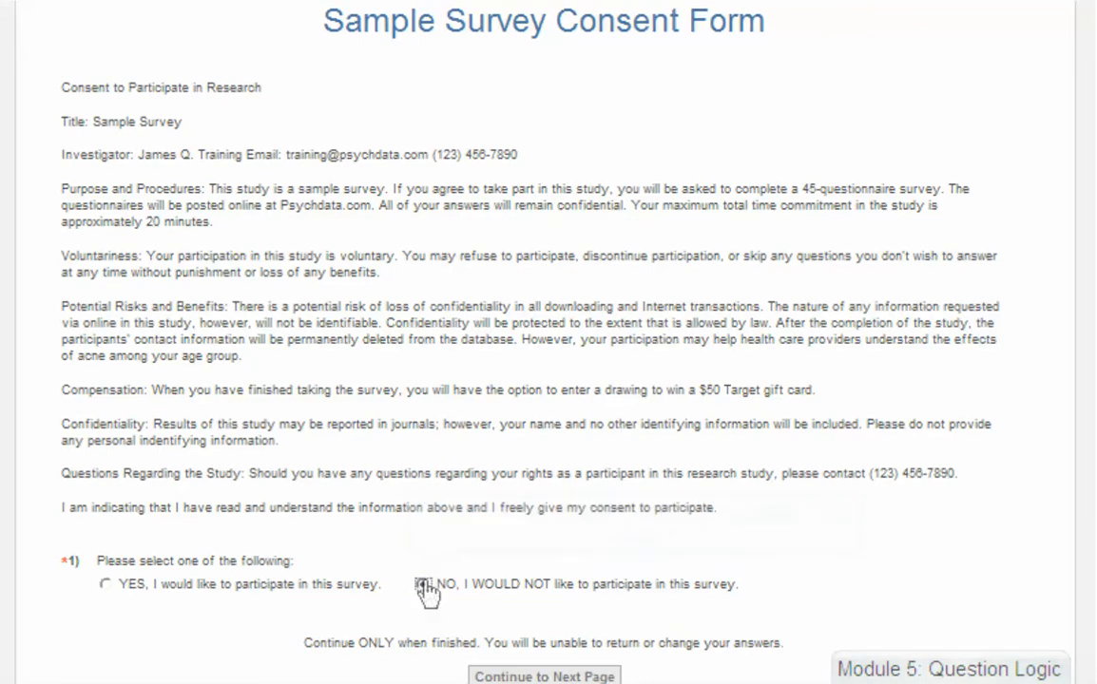
{"action": "left_click", "coordinate": [545, 677]}
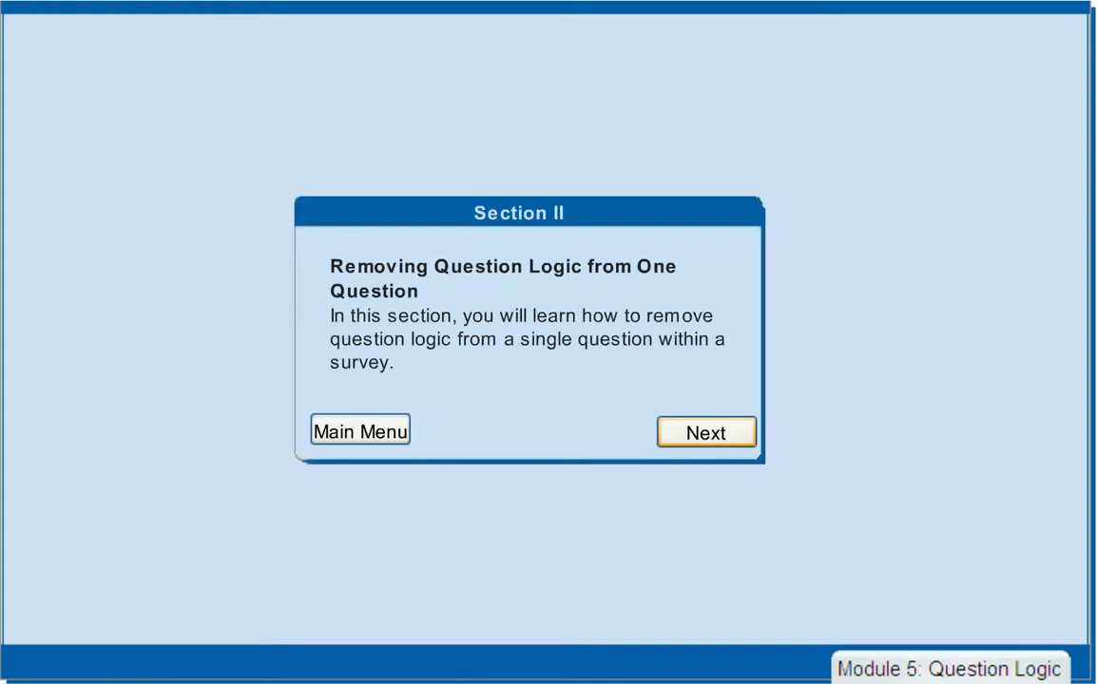
- Remove all logic from question 3, "Do you have any children?", in Sample Survey 2 and return to editing the survey
{"action": "left_click", "coordinate": [707, 432]}
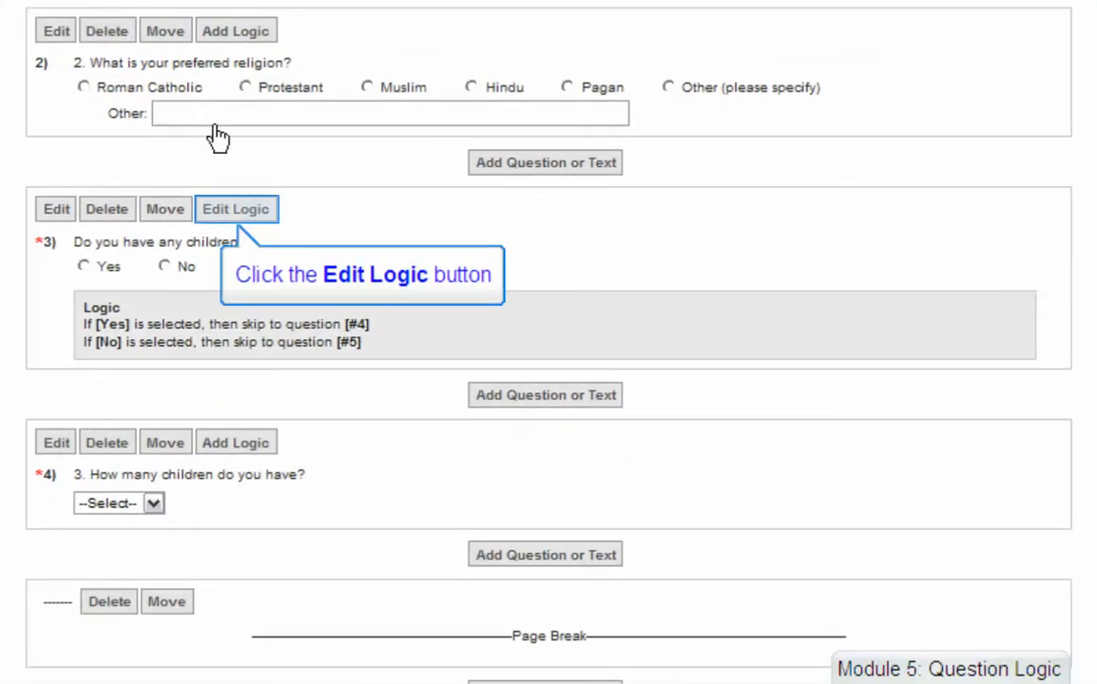
{"action": "left_click", "coordinate": [233, 211]}
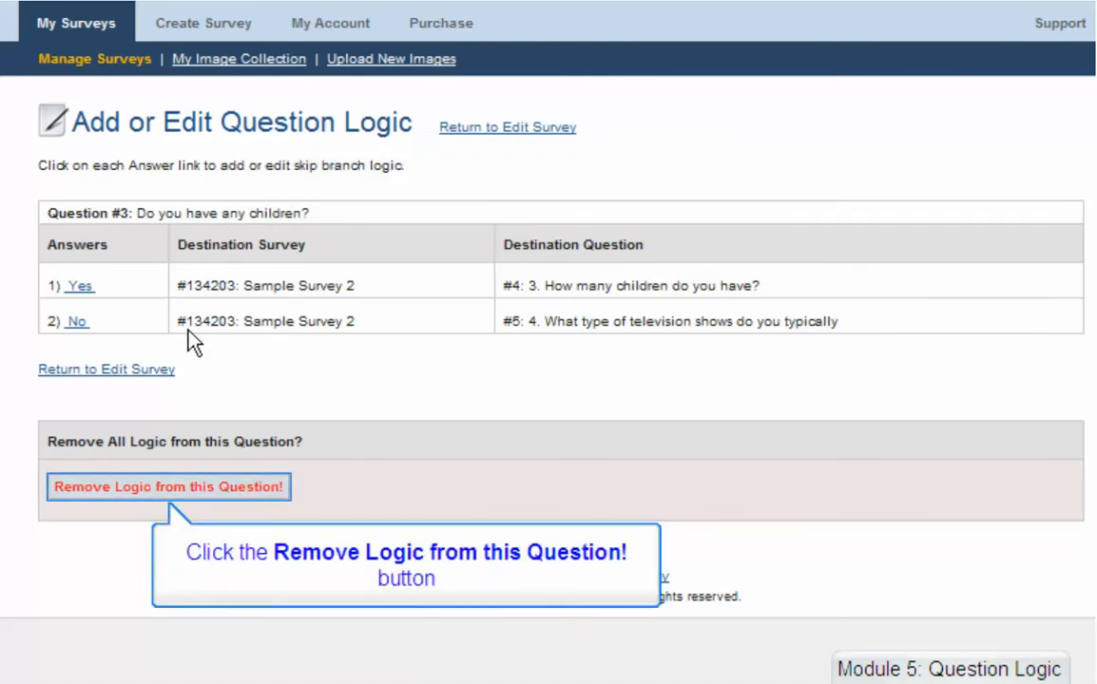
{"action": "left_click", "coordinate": [184, 490]}
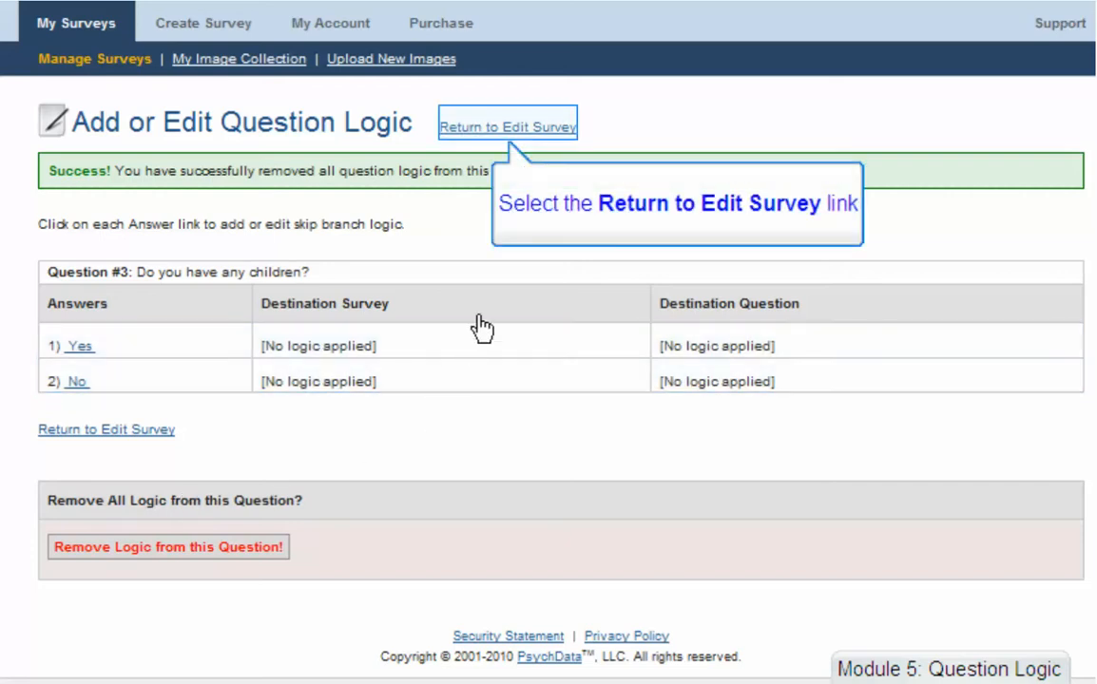
{"action": "left_click", "coordinate": [510, 133]}
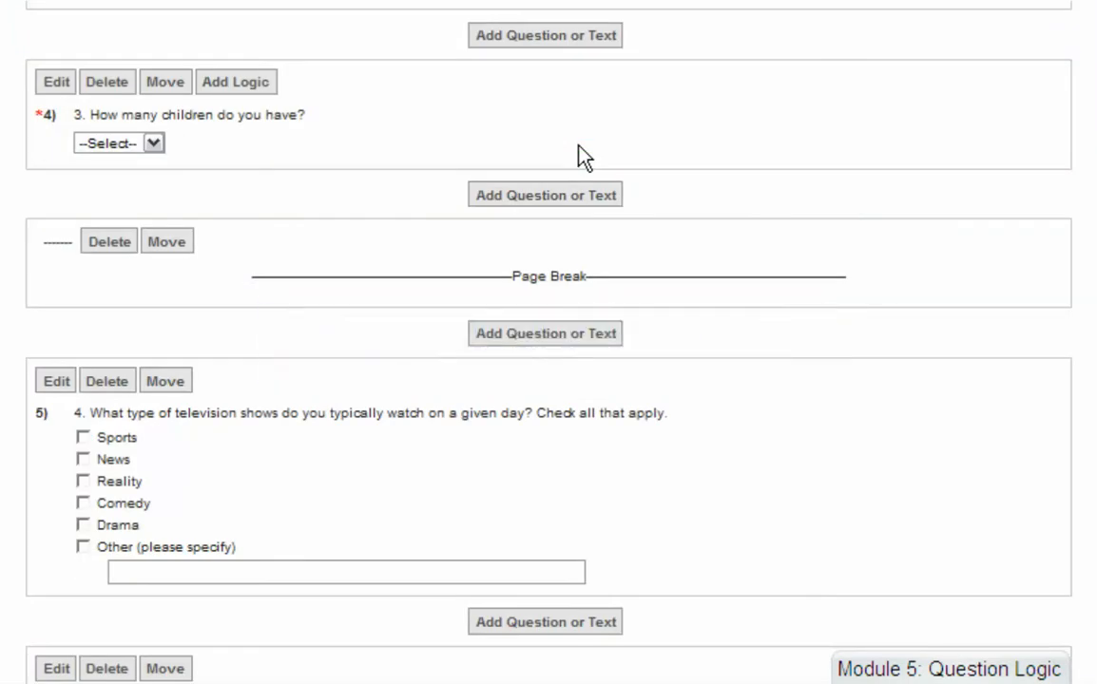
- Remove all question logic from the entire Sample Survey Consent Form and confirm the removal
{"action": "scroll", "coordinate": [579, 146], "scroll_direction": "up", "scroll_amount": 3}
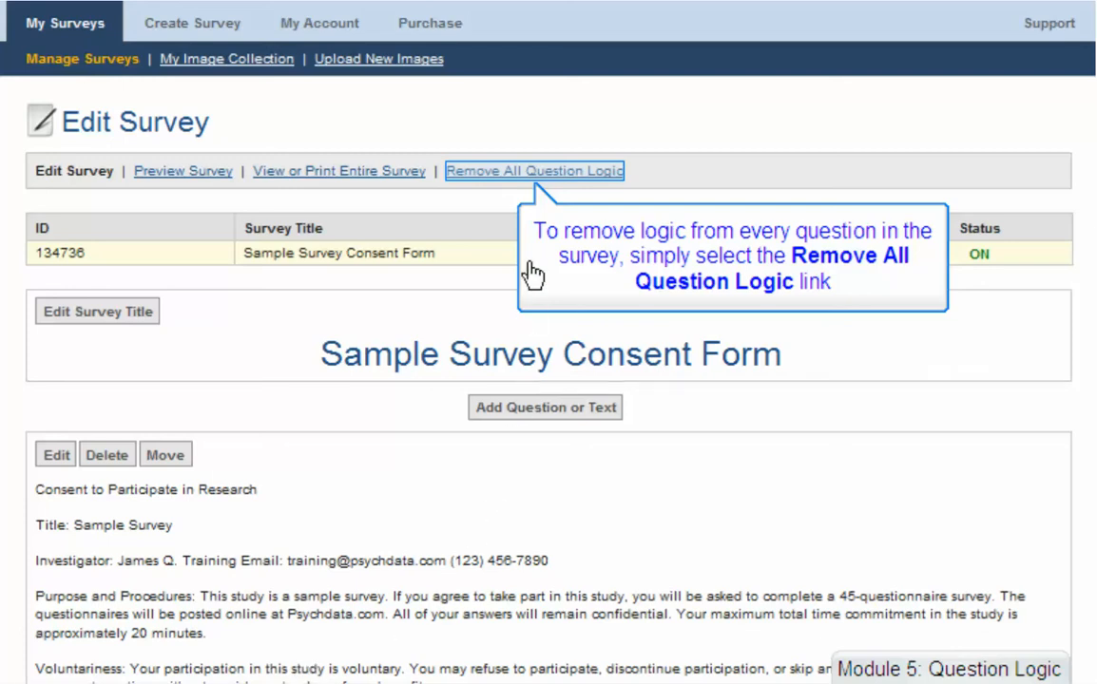
{"action": "left_click", "coordinate": [535, 173]}
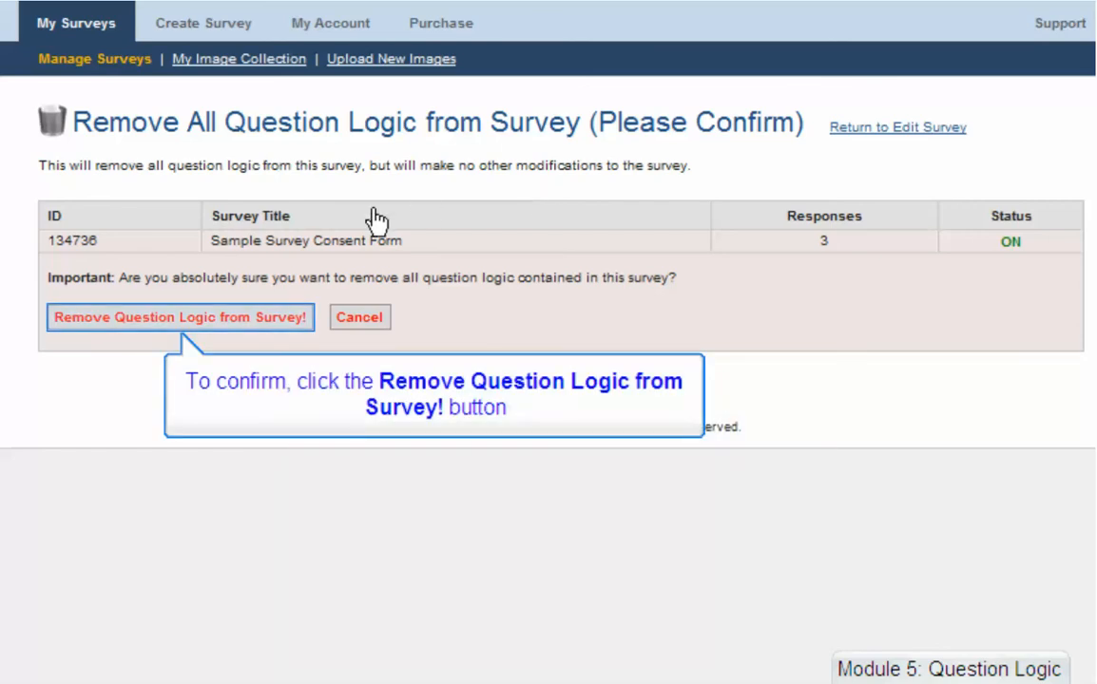
{"action": "left_click", "coordinate": [278, 320]}
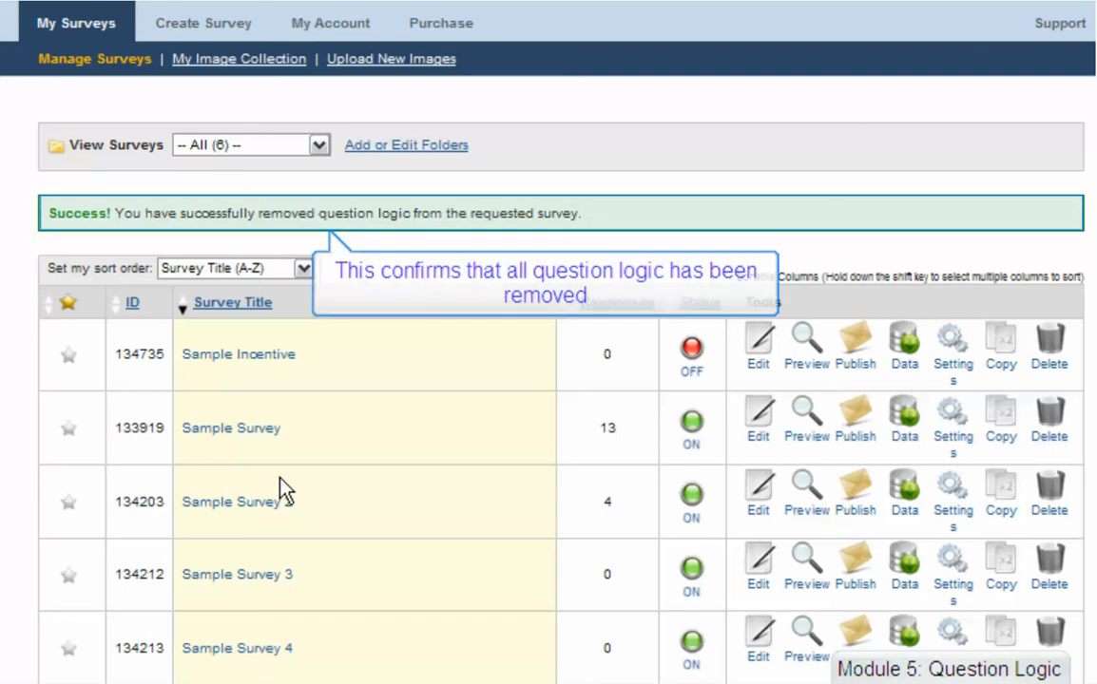